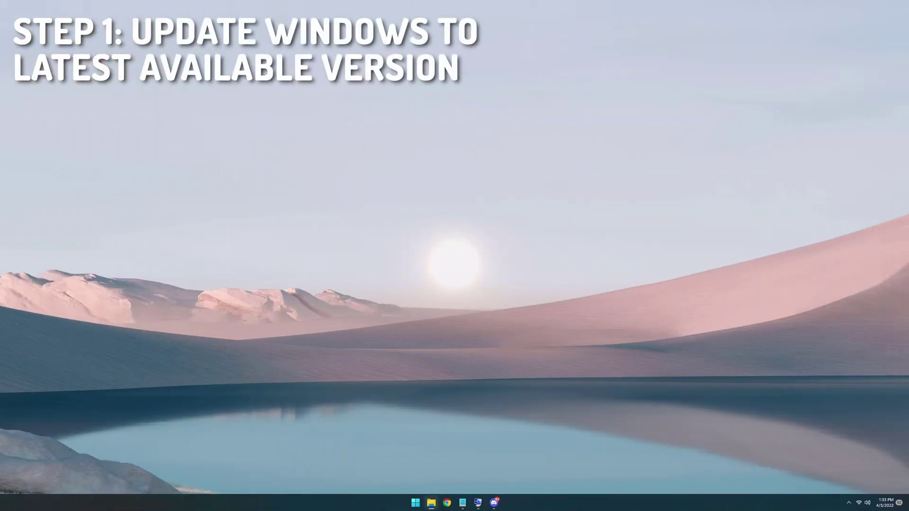
Step: Search 'windows update' from Start and run Check for updates, confirming Windows is up to date
key(super)
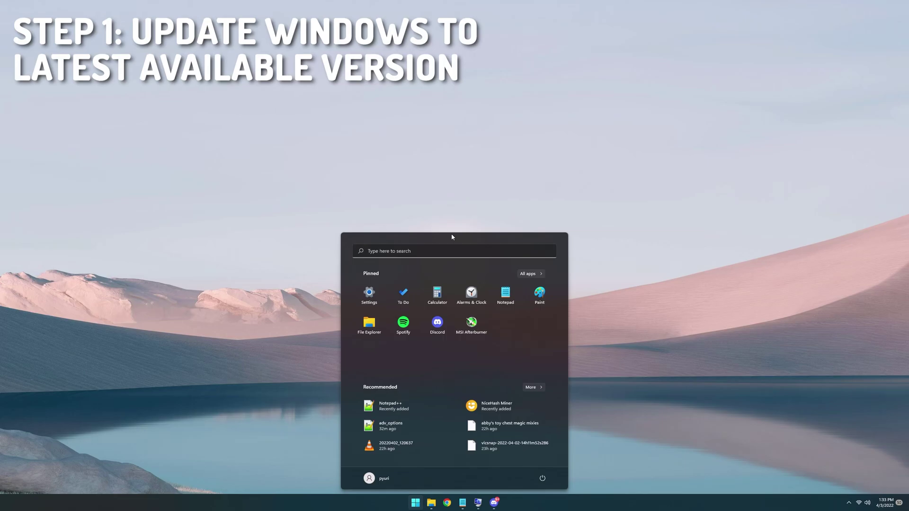
click(416, 503)
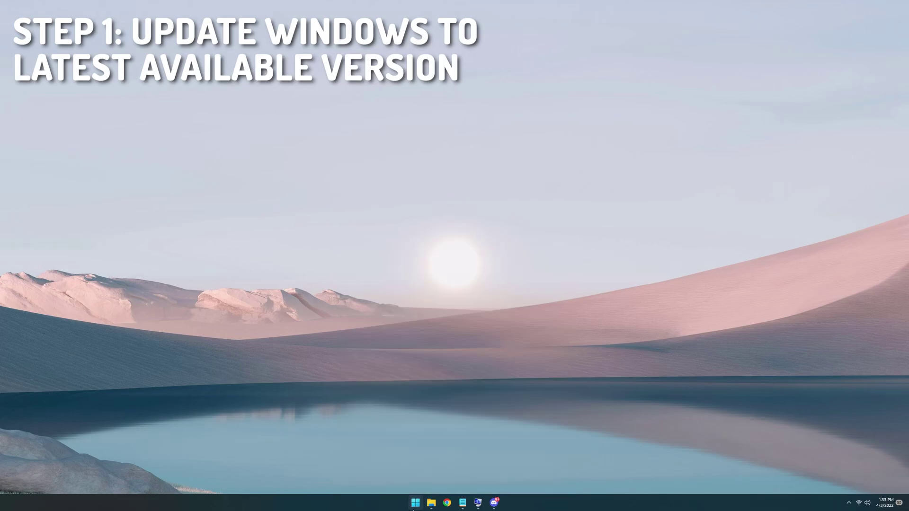
click(417, 503)
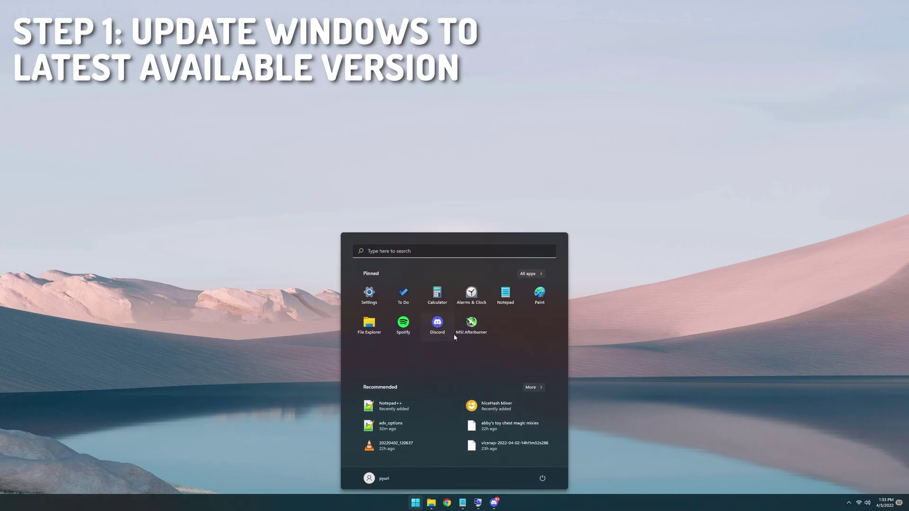
text(windows updat)
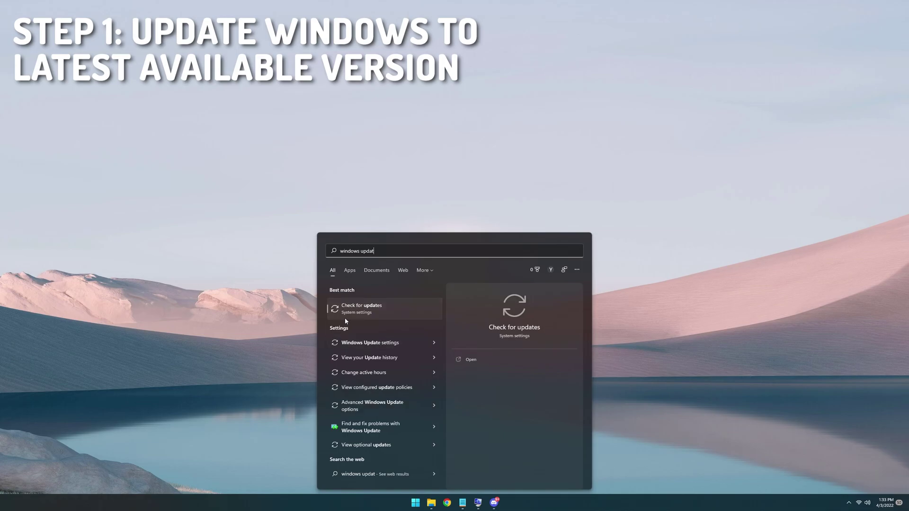
click(386, 308)
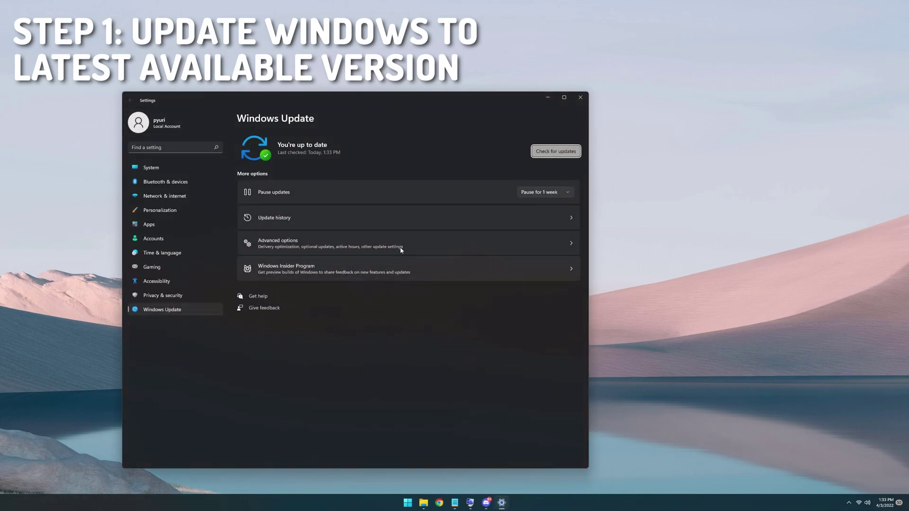
click(545, 153)
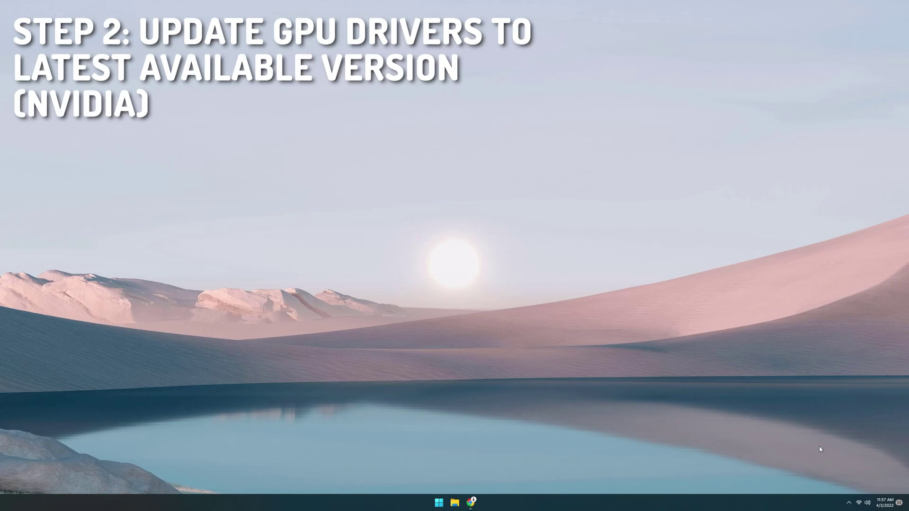
Step: Launch NVIDIA GeForce Experience from the NVIDIA icon in the hidden tray icons
click(847, 502)
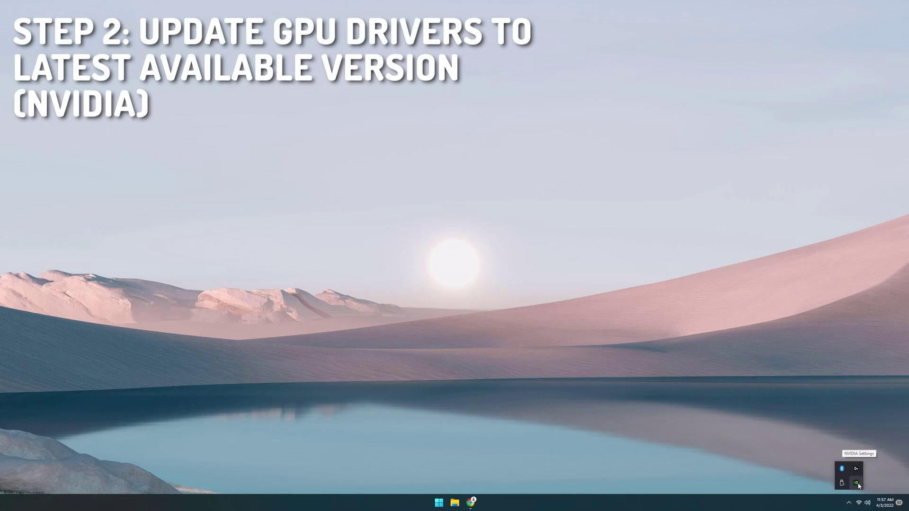
right_click(859, 484)
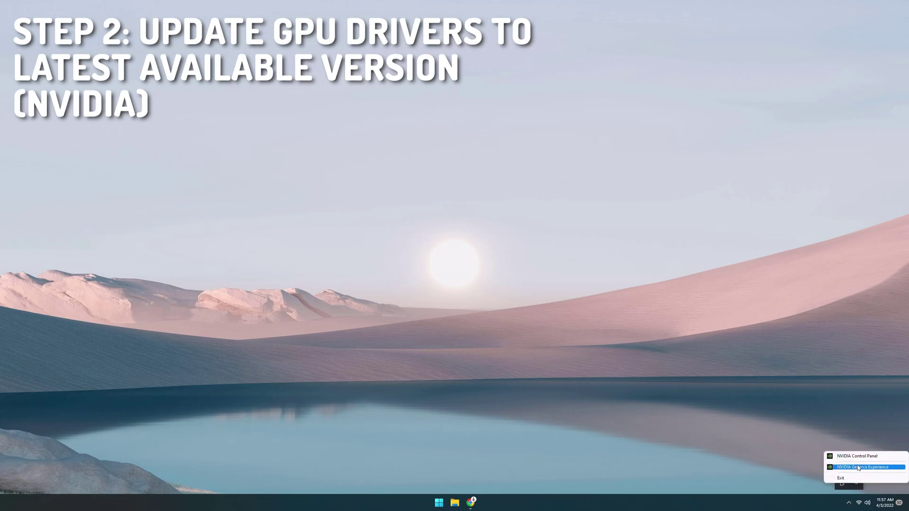
click(859, 467)
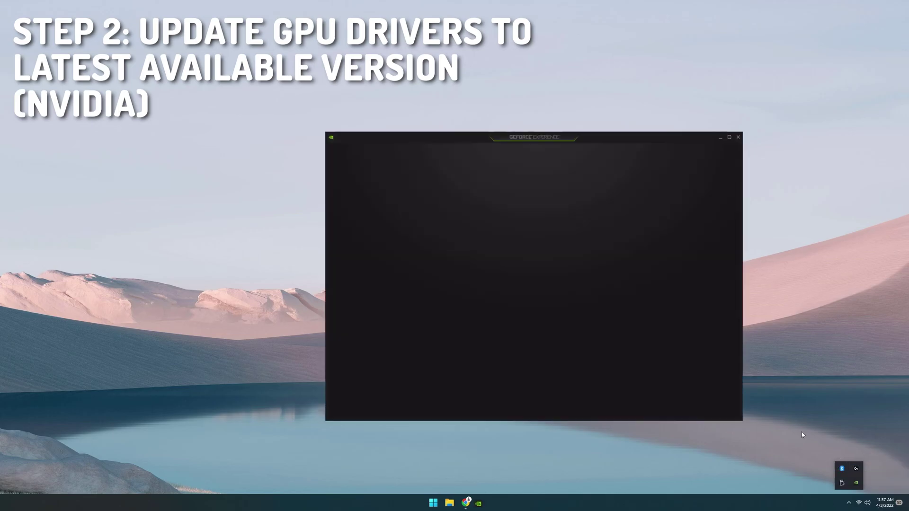
Step: Search 'geforce experience' in a new Chrome tab, open the nvidia.com result, then close Chrome
click(463, 503)
key(ctrl+t)
text(google.com)
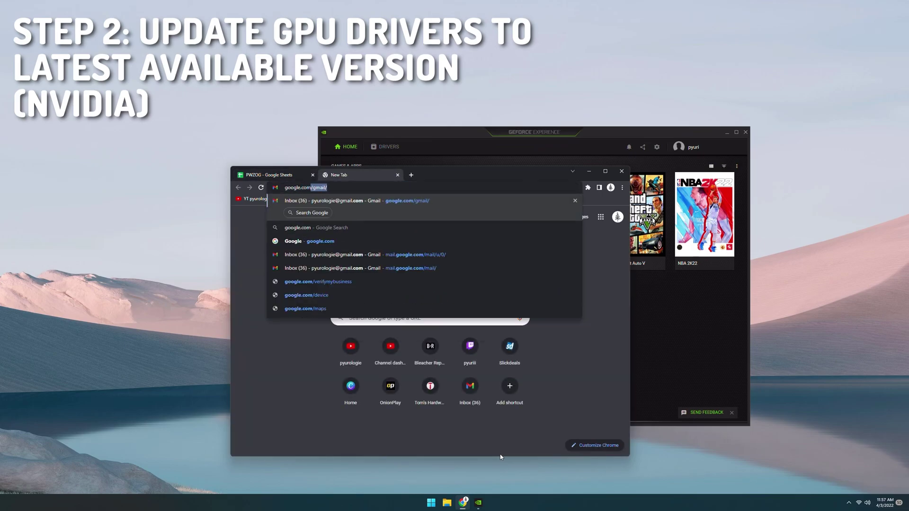
key(BackSpace)
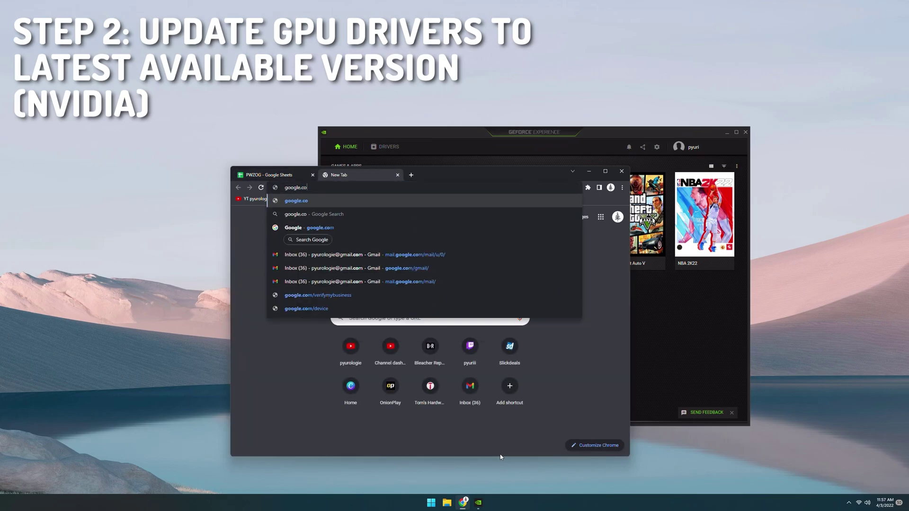
key(ctrl+a)
text(gefr)
key(BackSpace)
text(oce experience)
key(Return)
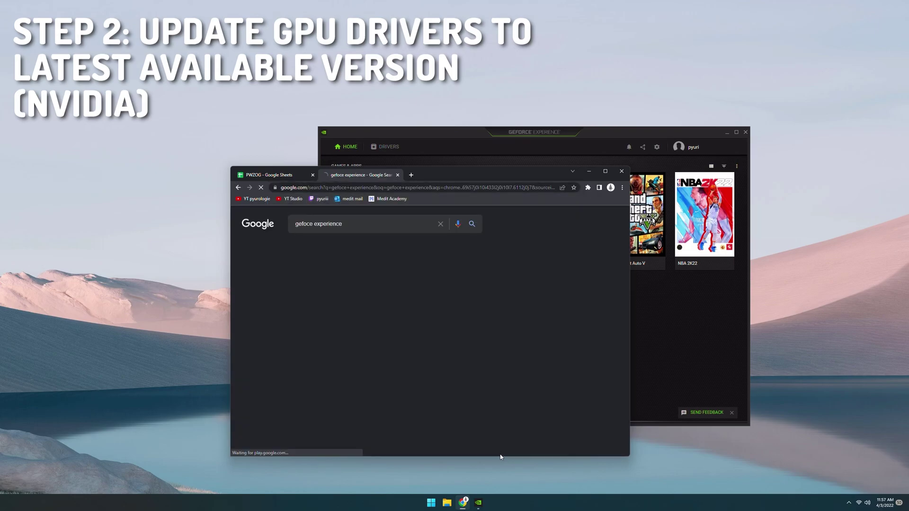
click(290, 314)
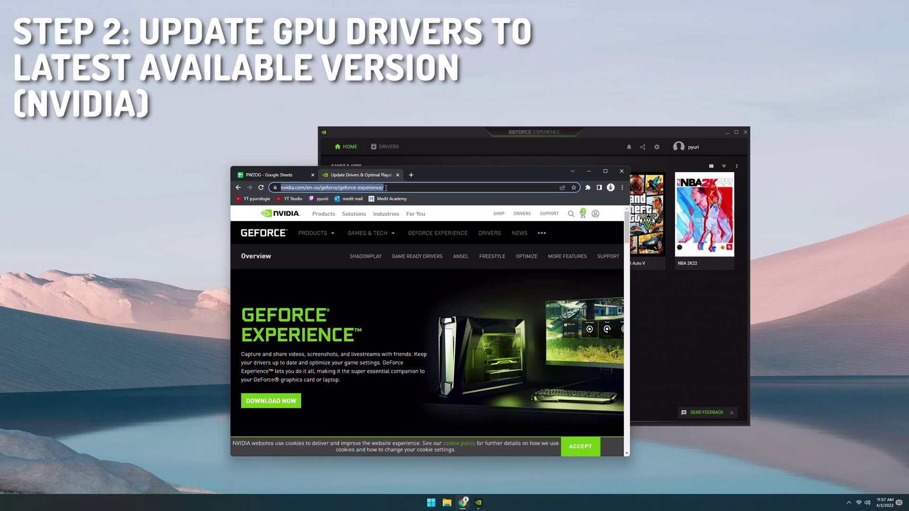
click(622, 171)
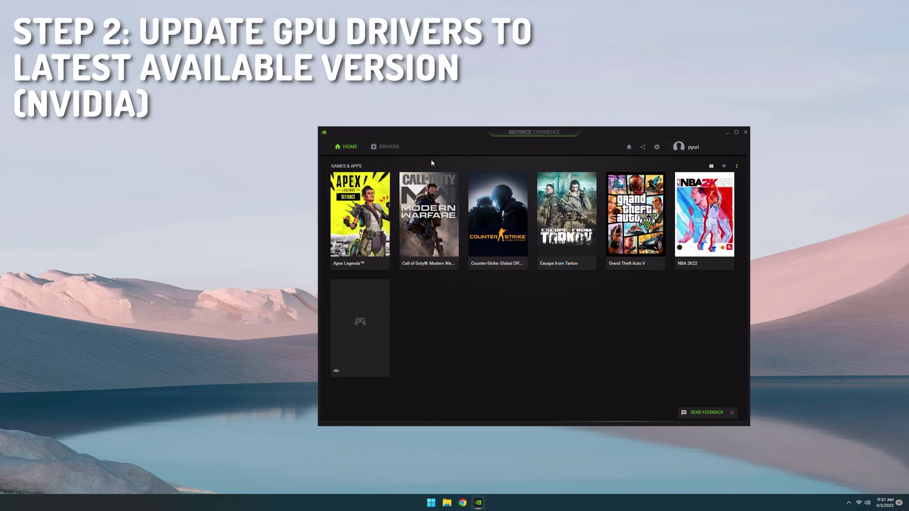
Step: Check for driver updates and confirm Game Ready driver 512.16 is the latest installed
click(386, 148)
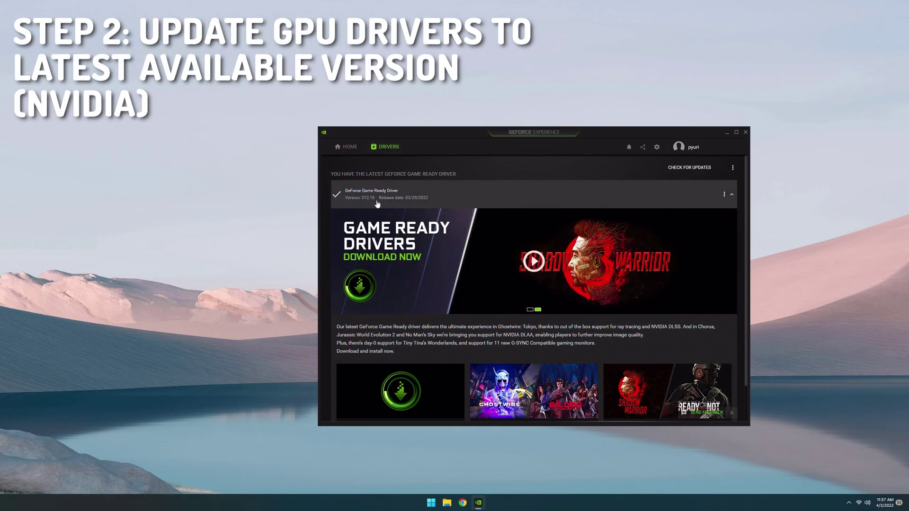
click(689, 170)
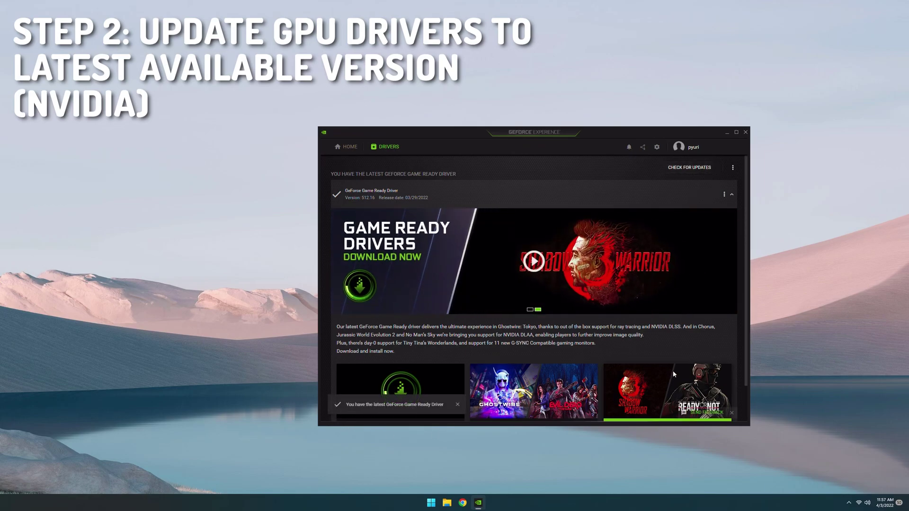
click(657, 148)
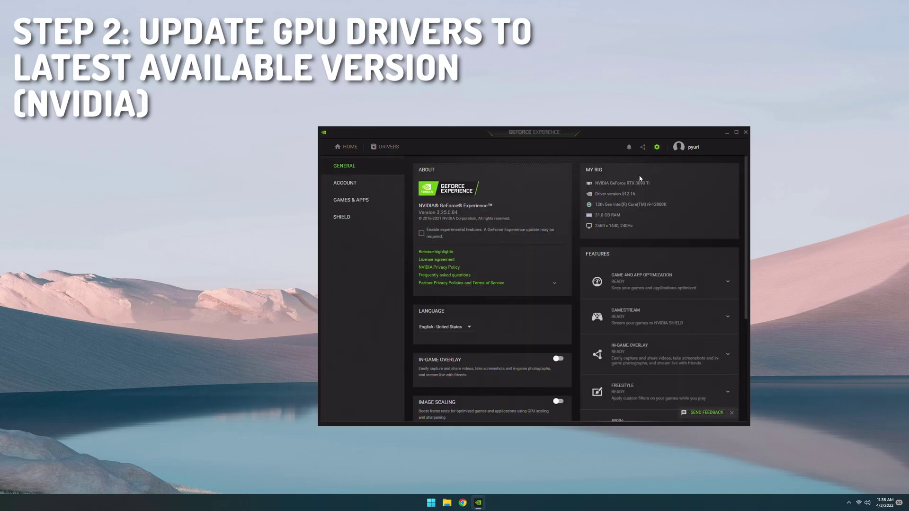
click(387, 148)
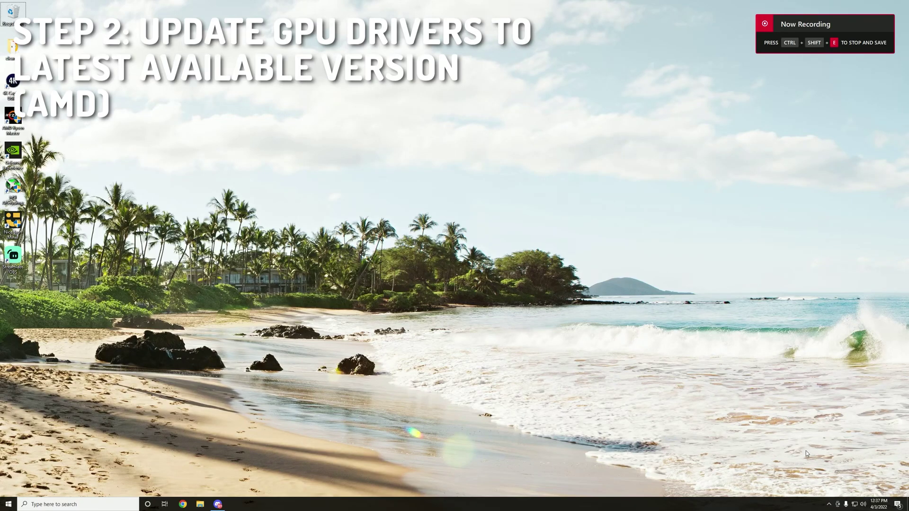
Step: Open AMD Radeon Software maximized and expand its software and driver details showing 22.3.2
click(830, 503)
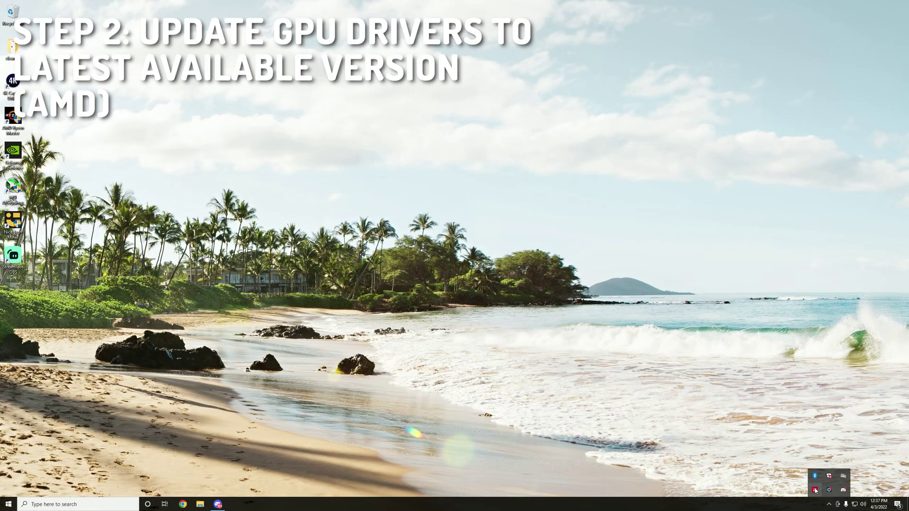
click(816, 491)
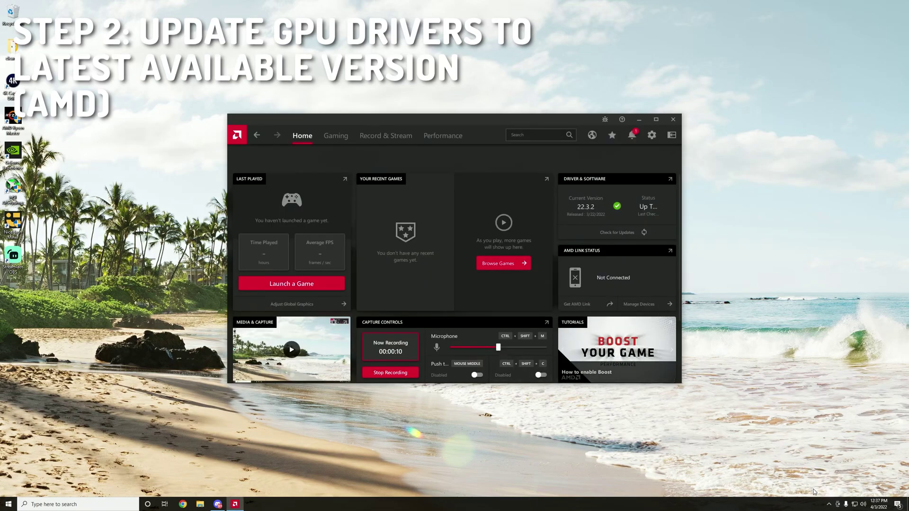
click(828, 505)
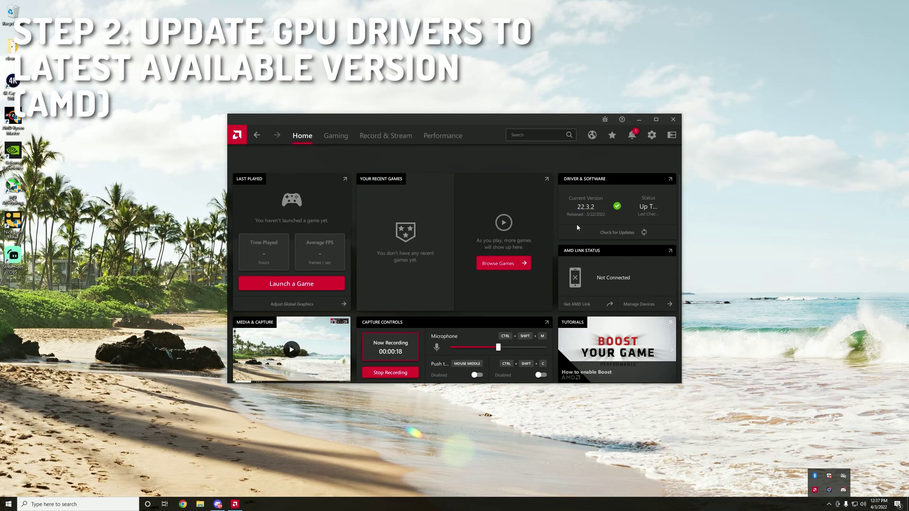
click(656, 119)
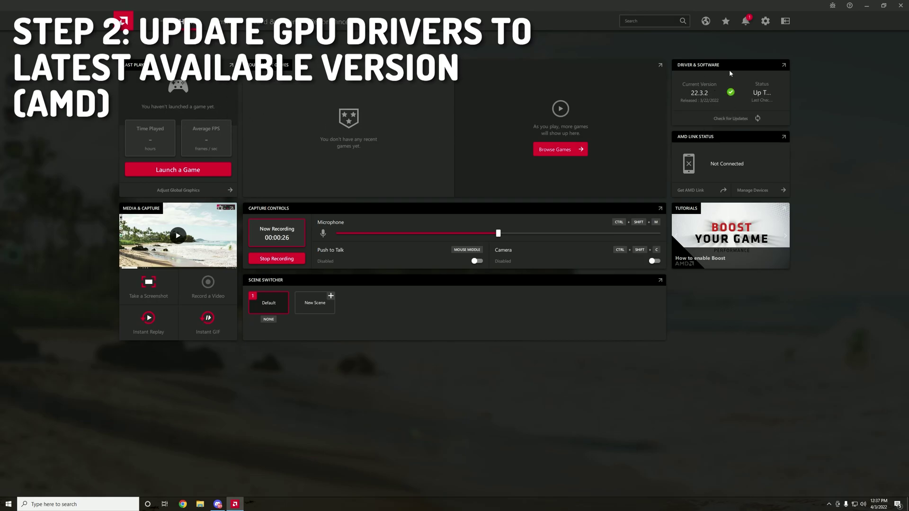
click(784, 66)
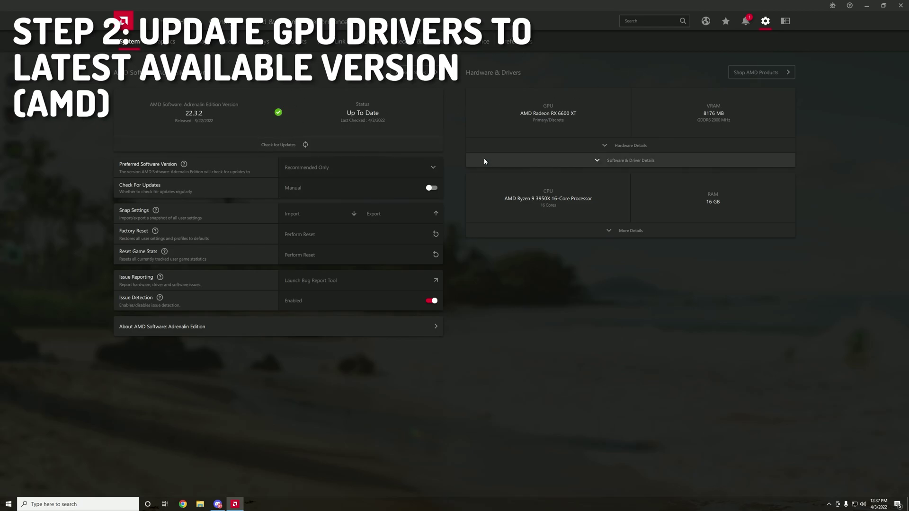
click(654, 161)
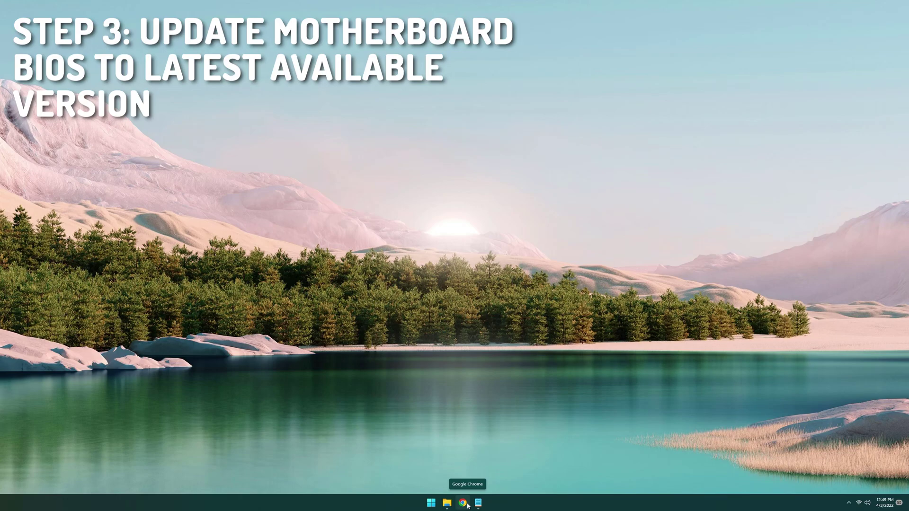
Step: Load the pasted MSI support download address in Chrome and enlarge the browser window
click(463, 503)
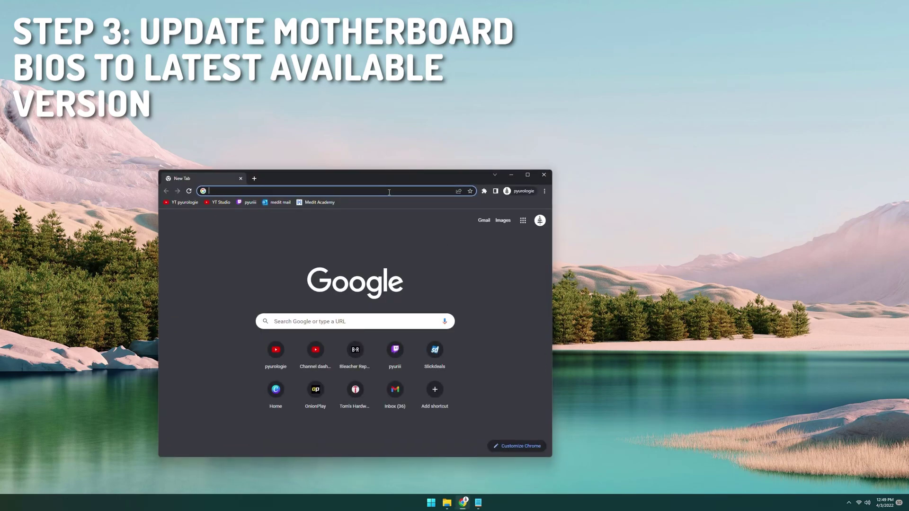
click(388, 192)
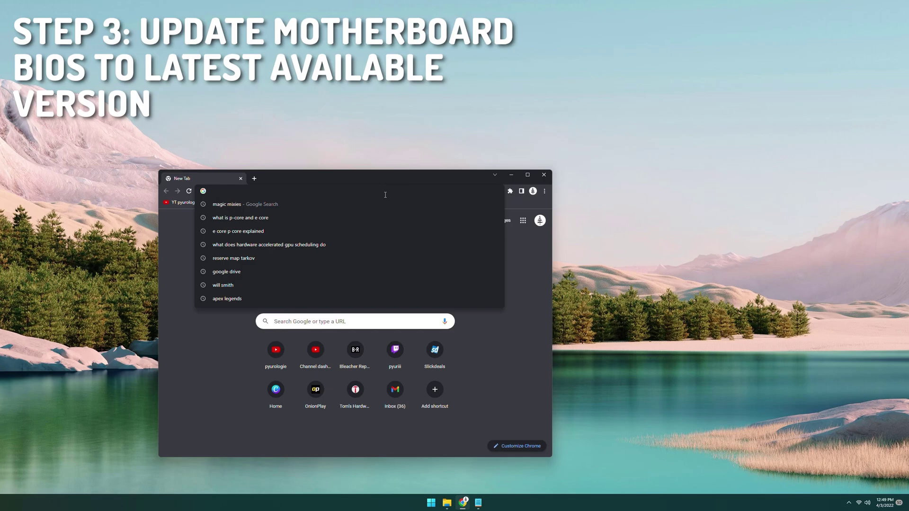
text(https://www.msi.com/support/download/)
key(Return)
drag(423, 177, 481, 88)
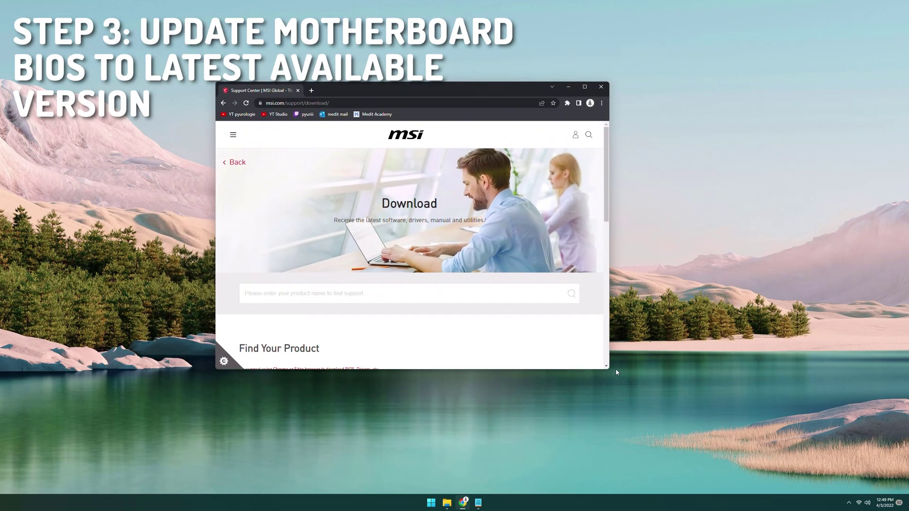
drag(616, 372, 801, 441)
Step: Filter the product selector to Motherboards and the MPG Series
click(364, 387)
scroll(364, 387, down, 3)
click(364, 316)
click(364, 269)
click(365, 287)
click(379, 288)
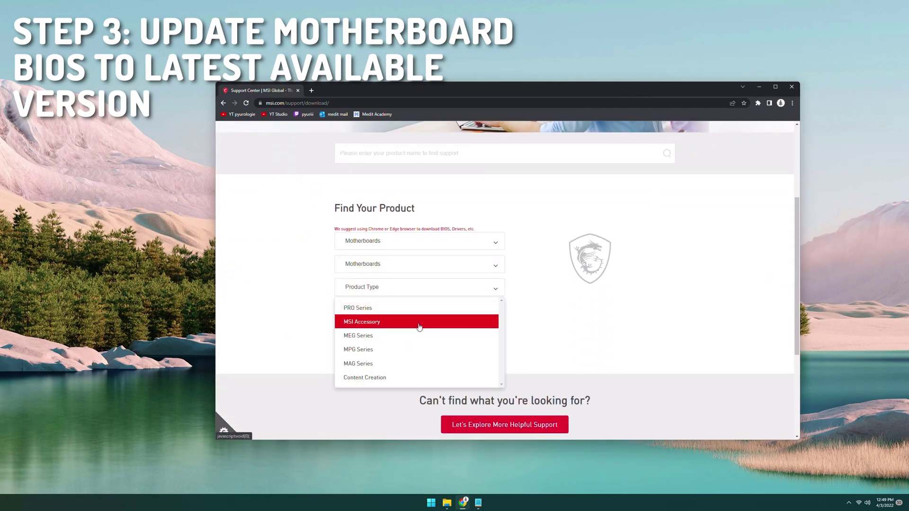
click(394, 350)
Step: Choose the MPG Z690 FORCE WIFI model and view its latest BIOS, 7D30vA31
click(483, 315)
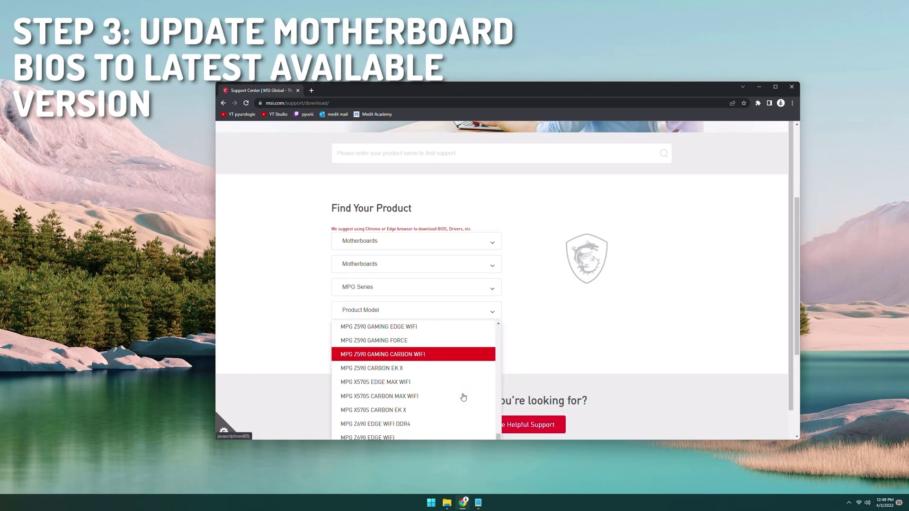
scroll(631, 387, down, 3)
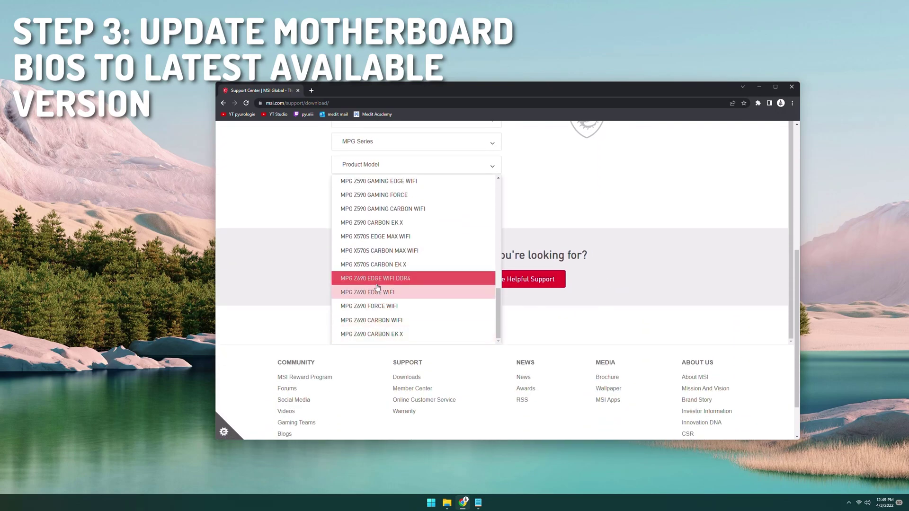
click(372, 306)
click(370, 187)
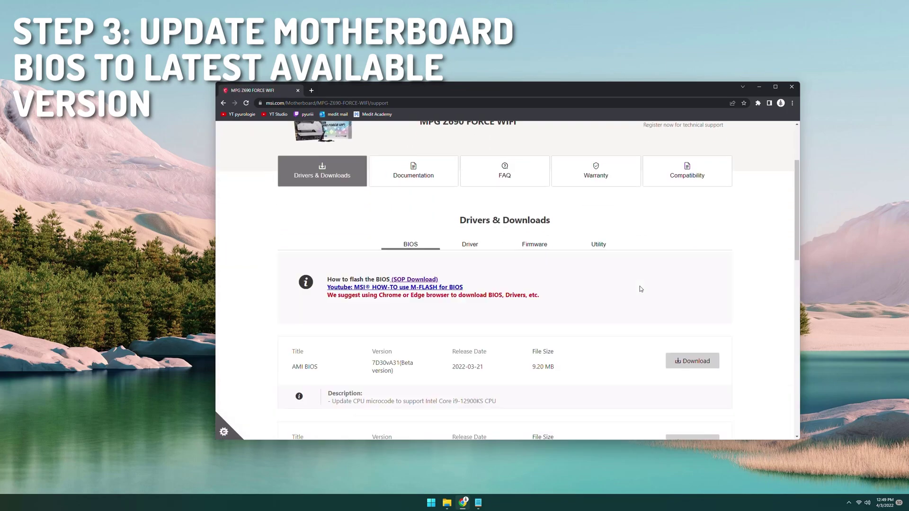
scroll(641, 290, down, 2)
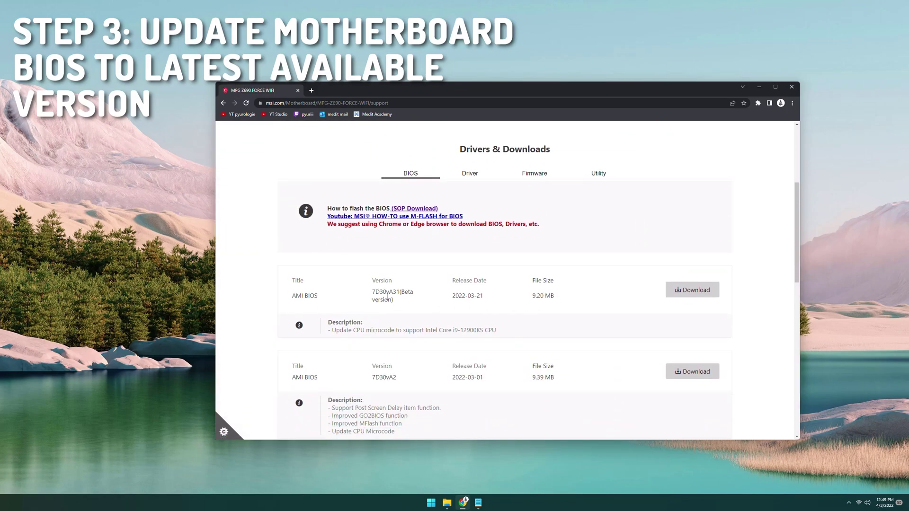
drag(374, 292, 488, 303)
click(456, 293)
Step: Run msinfo32 to read installed BIOS A.14 (12/2/2021), then highlight 7D30vA31 on MSI's page
key(super)
text(msinfo)
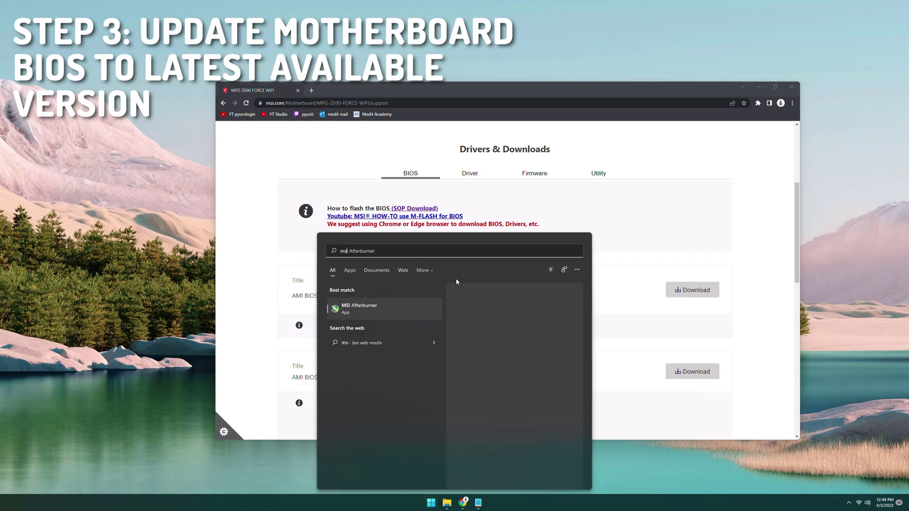
key(BackSpace)
key(BackSpace)
key(BackSpace)
key(BackSpace)
key(BackSpace)
key(BackSpace)
text(cmd)
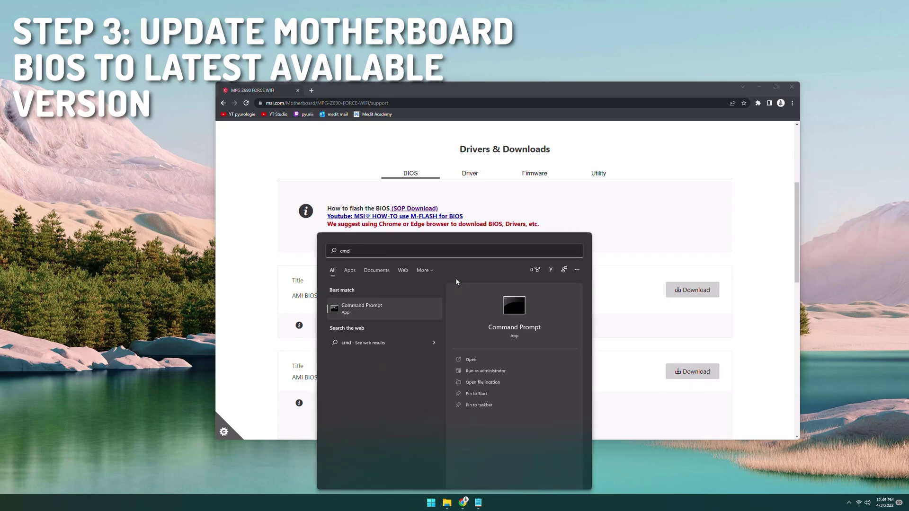
key(Escape)
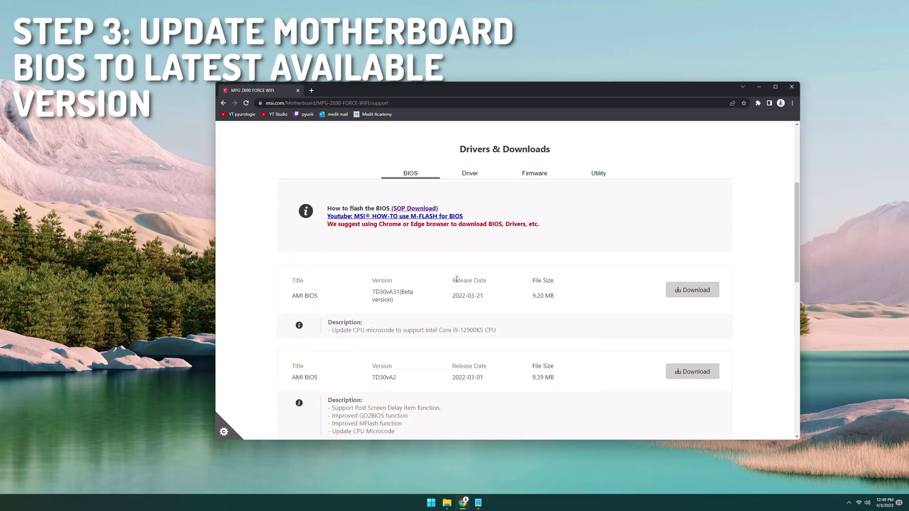
key(super+r)
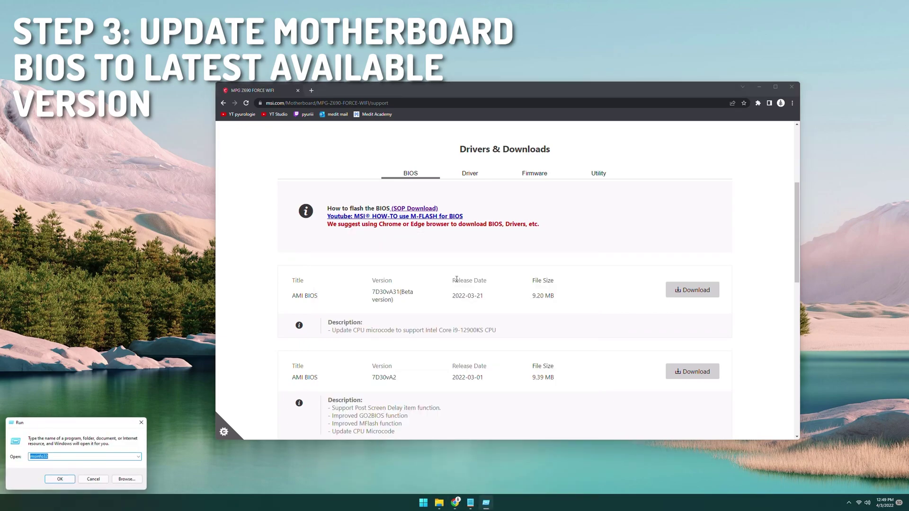
text(msinfo32)
key(Return)
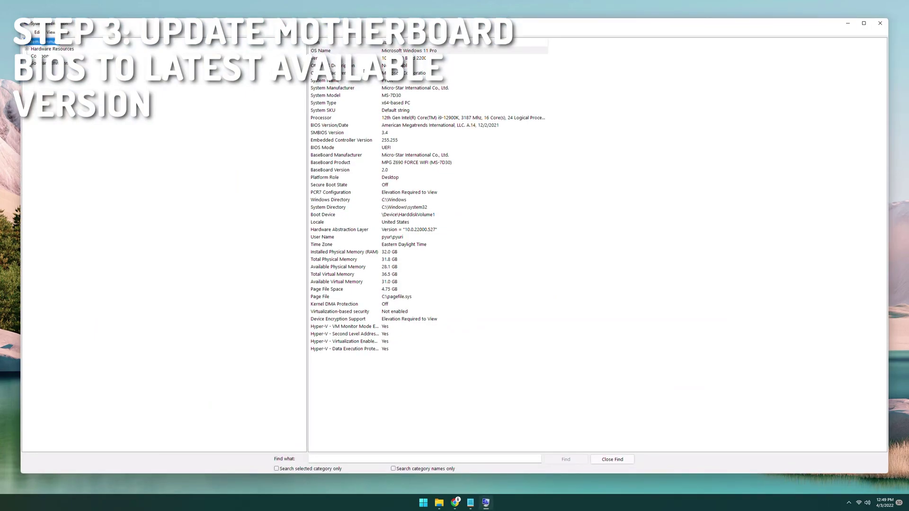
click(338, 126)
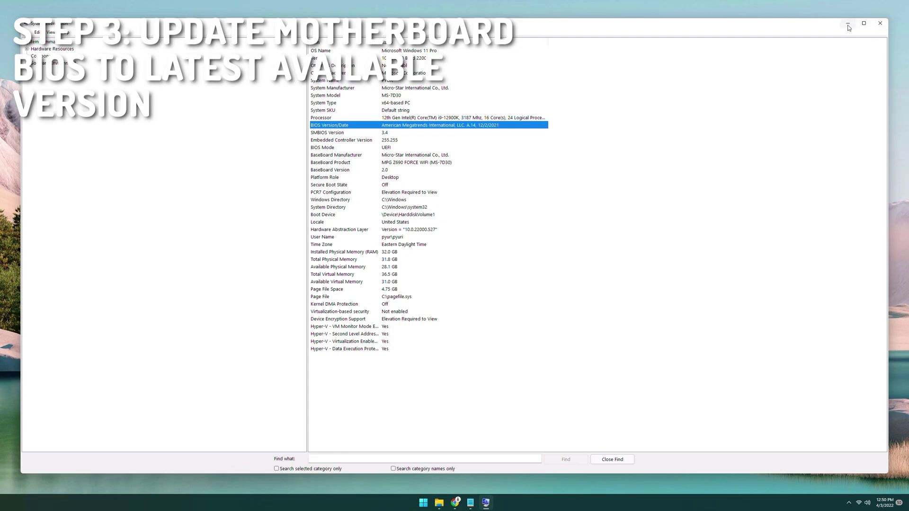
click(881, 24)
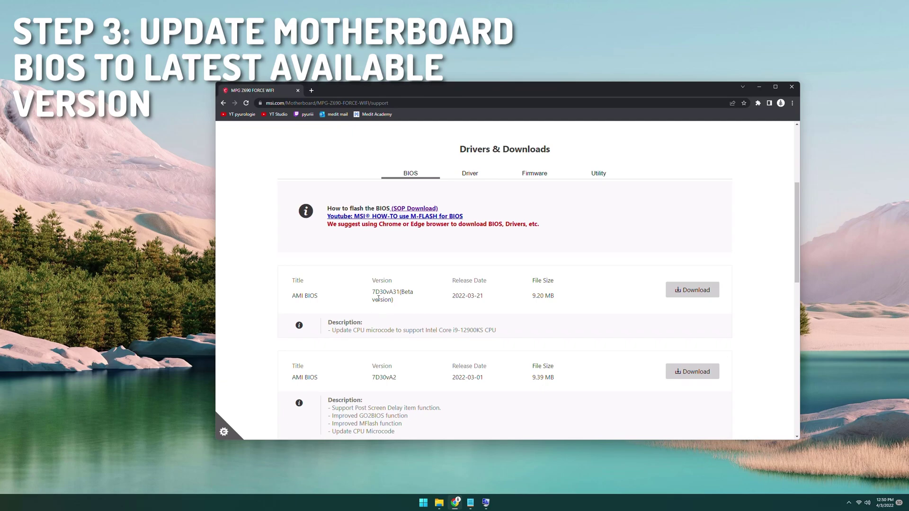
drag(372, 292, 400, 290)
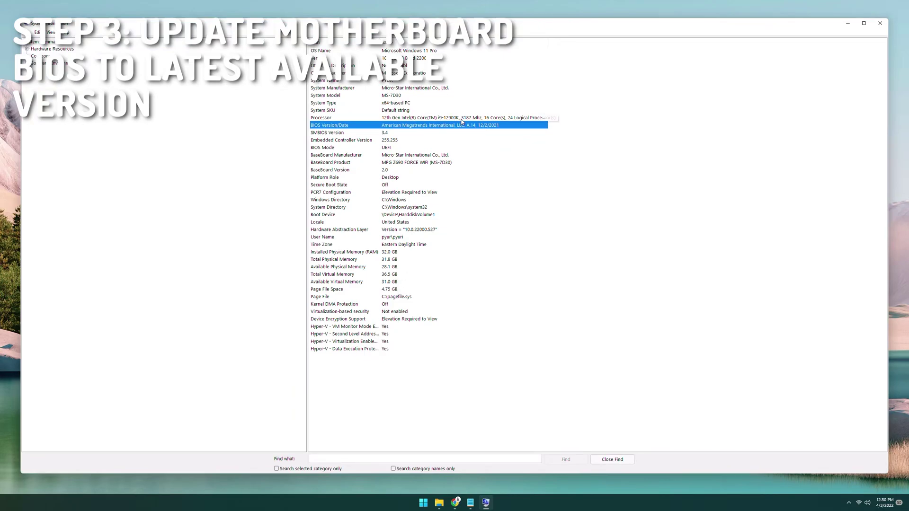
Step: Return to MSI's page and download the 7D30vA31 BIOS
click(848, 23)
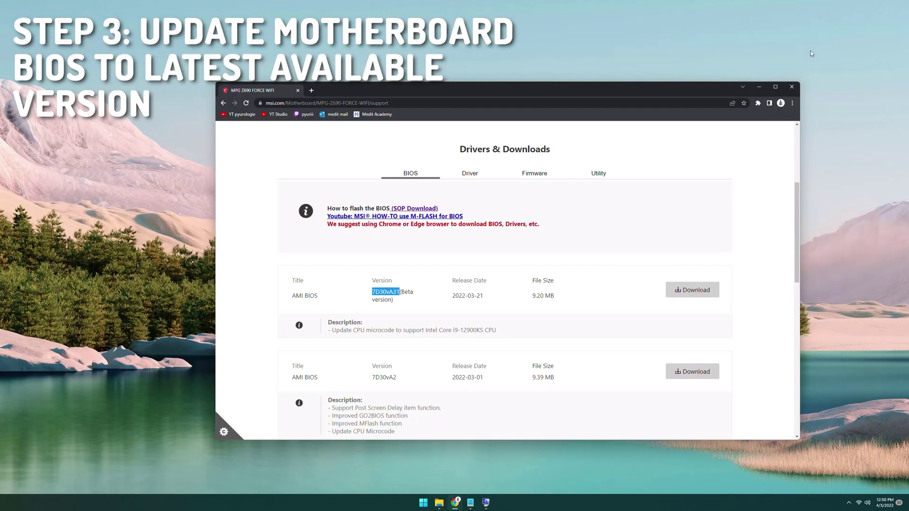
click(578, 260)
scroll(449, 313, down, 3)
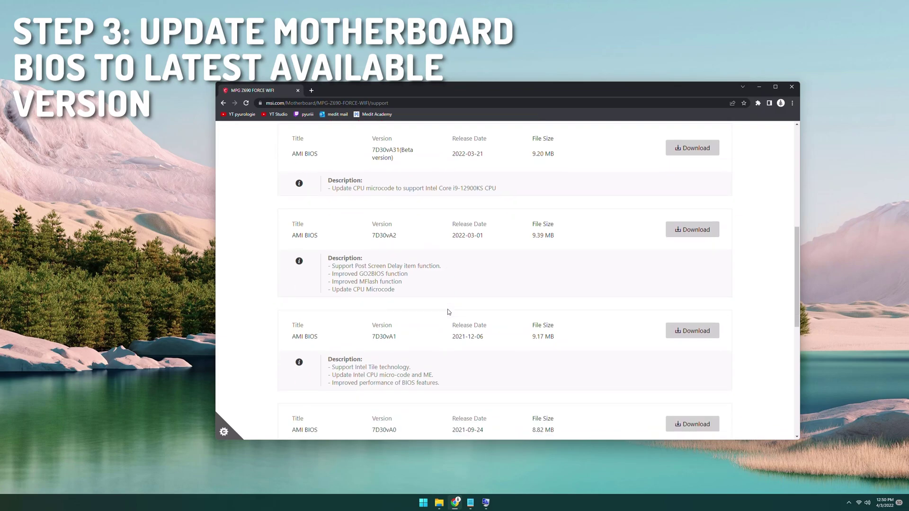
scroll(449, 312, up, 4)
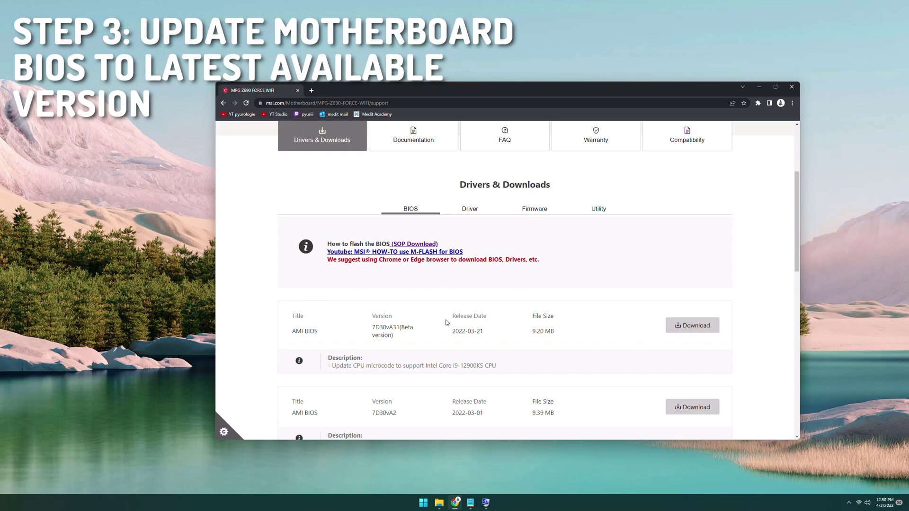
click(669, 328)
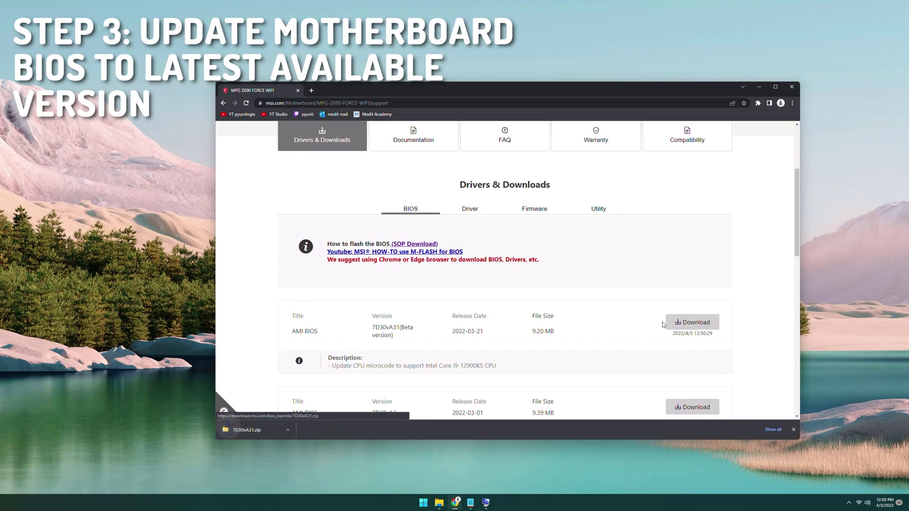
Step: Read MSI's SOP BIOS flashing guide PDF, then close it and the downloads bar
click(428, 245)
drag(797, 157, 845, 153)
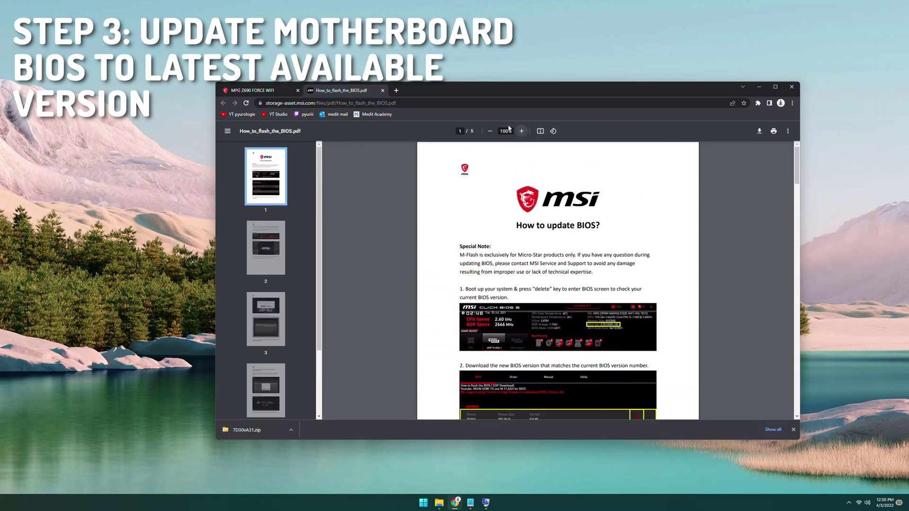
click(383, 90)
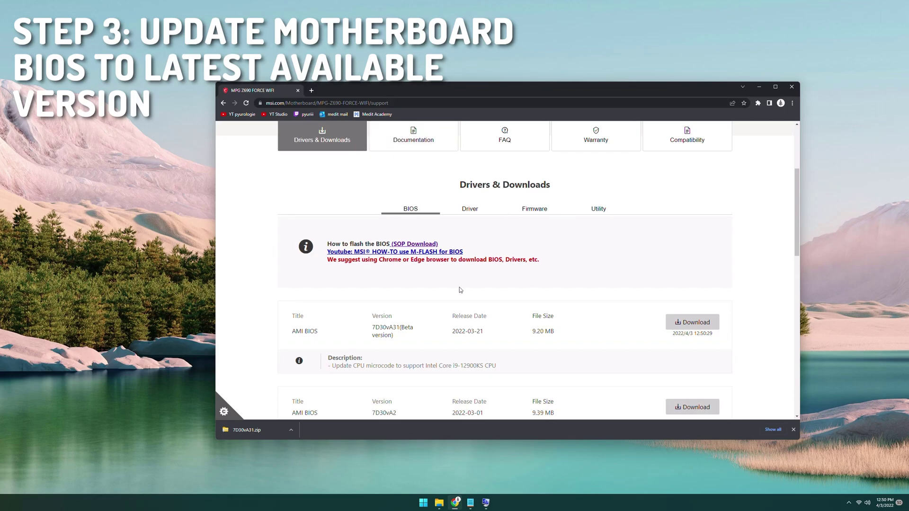
click(793, 430)
scroll(484, 361, up, 3)
scroll(467, 359, down, 14)
scroll(467, 358, down, 2)
scroll(467, 358, up, 15)
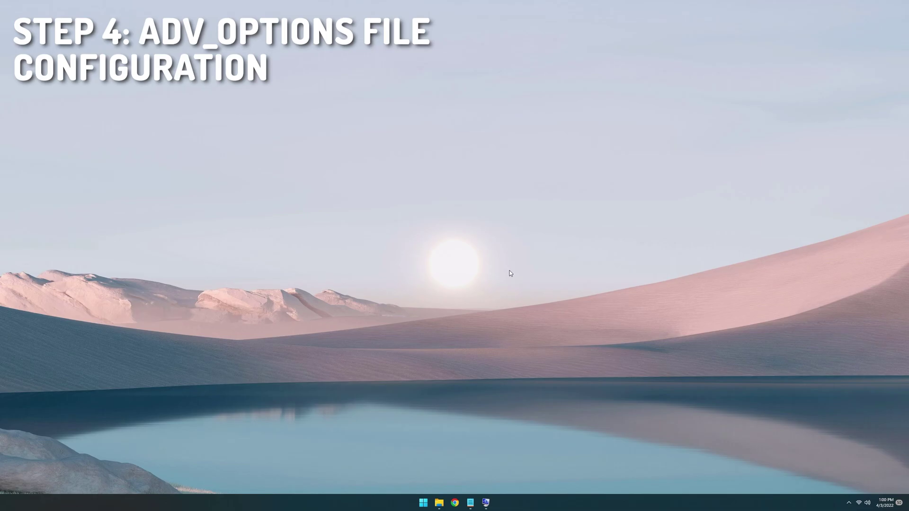
Step: Open a new File Explorer window at Documents > Call of Duty Modern Warfare > players
right_click(470, 502)
click(480, 490)
right_click(440, 503)
click(419, 466)
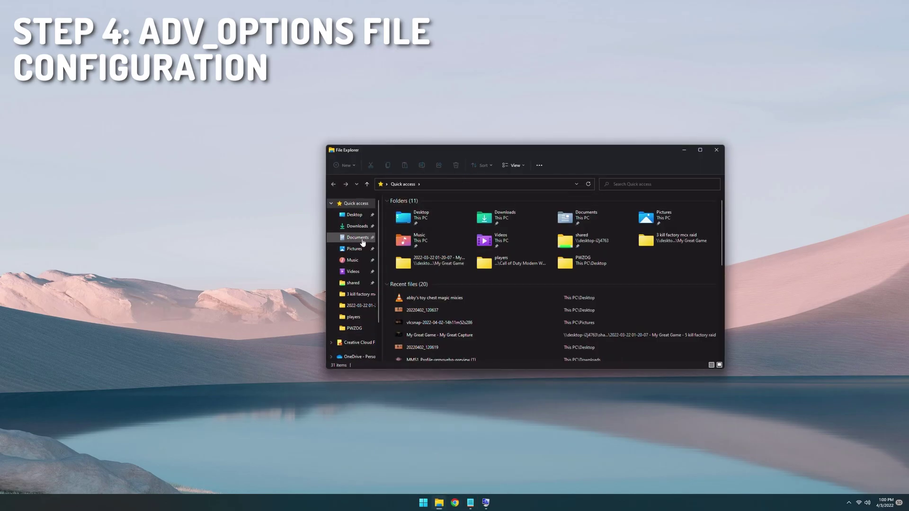
click(361, 237)
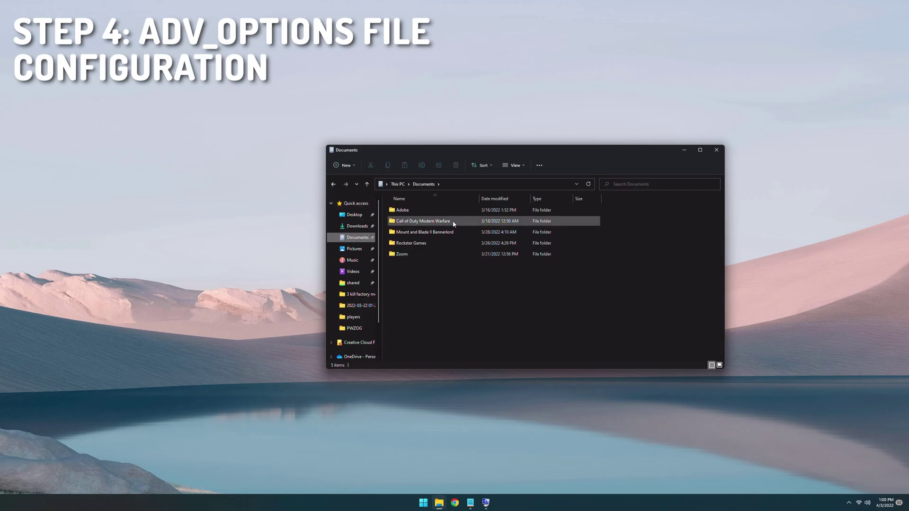
double_click(416, 223)
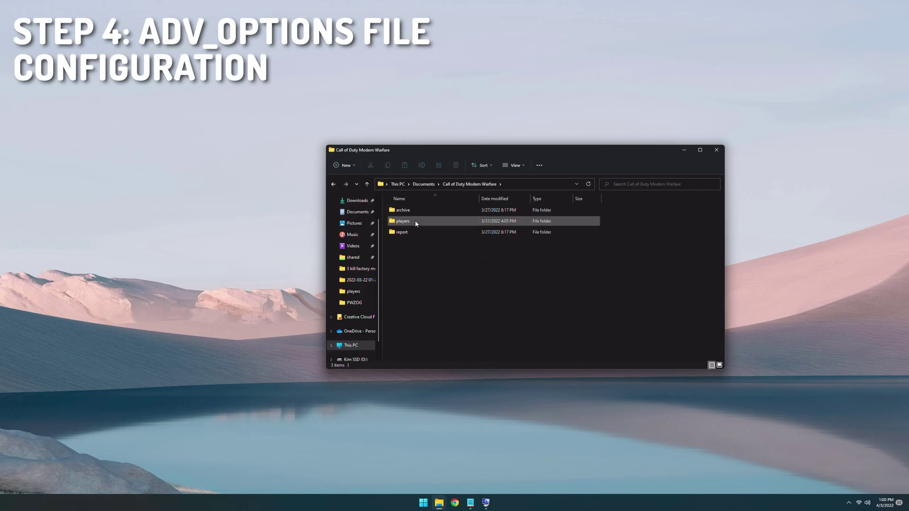
double_click(417, 224)
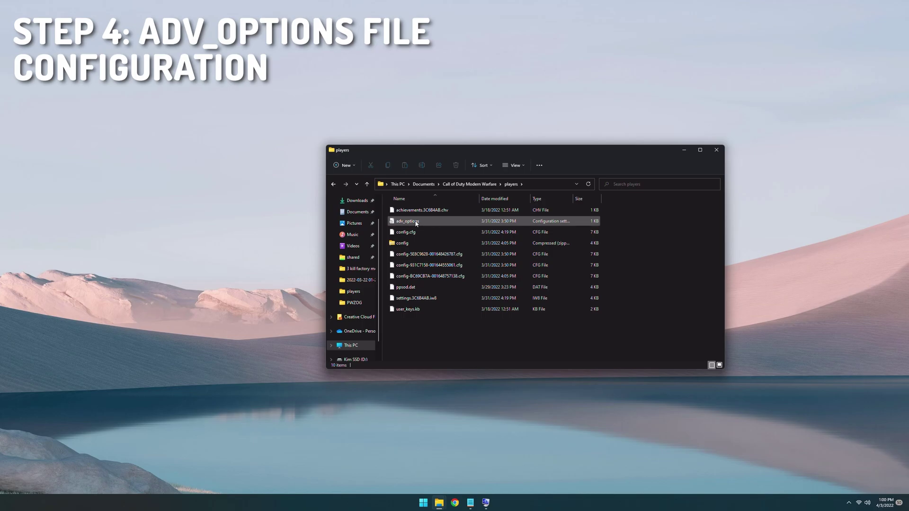
Step: Choose another app to always open adv_options .ini files, browsing this PC for it
right_click(417, 224)
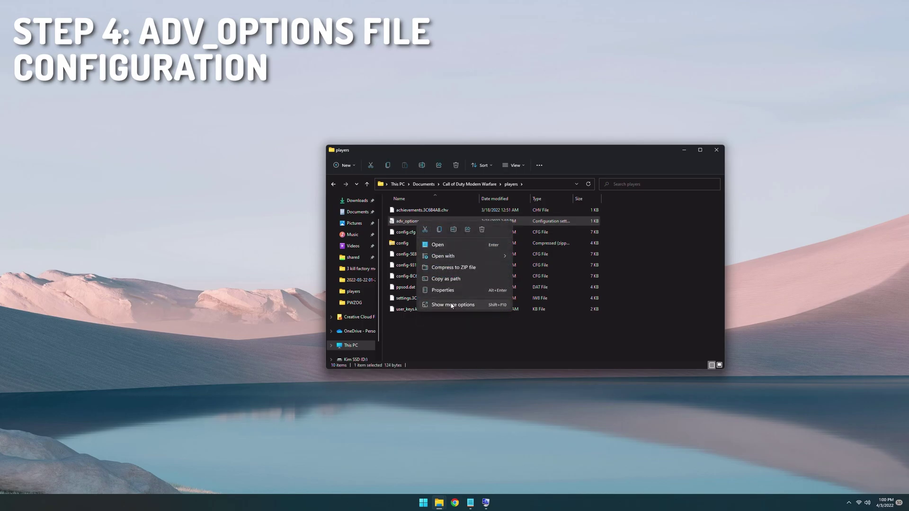
mouse_move(456, 255)
click(544, 279)
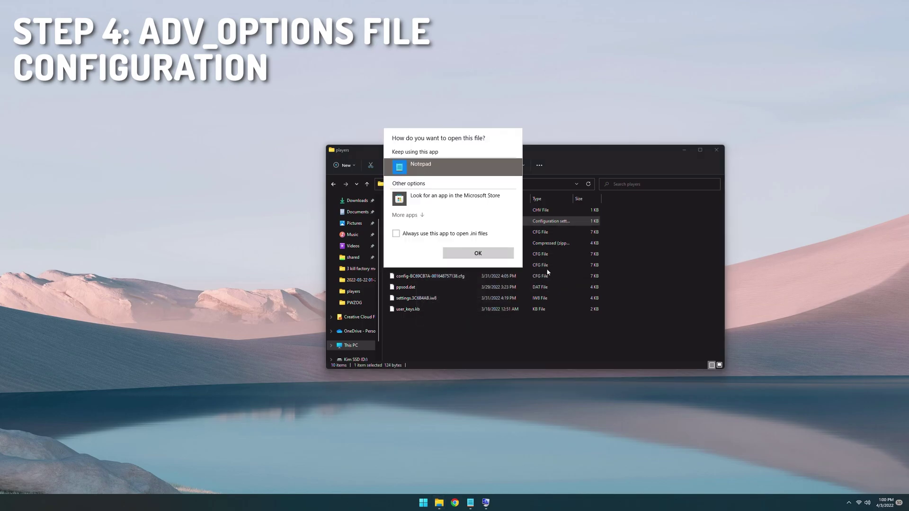
click(396, 233)
click(406, 215)
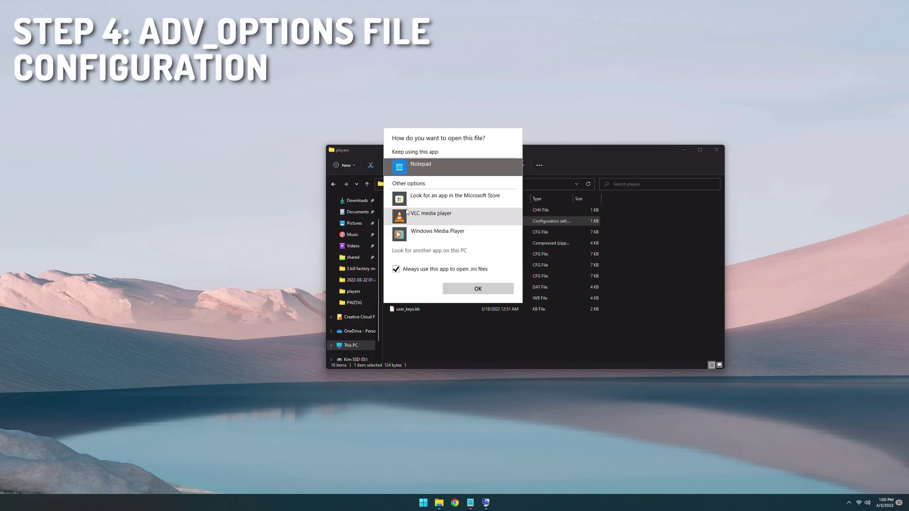
click(432, 248)
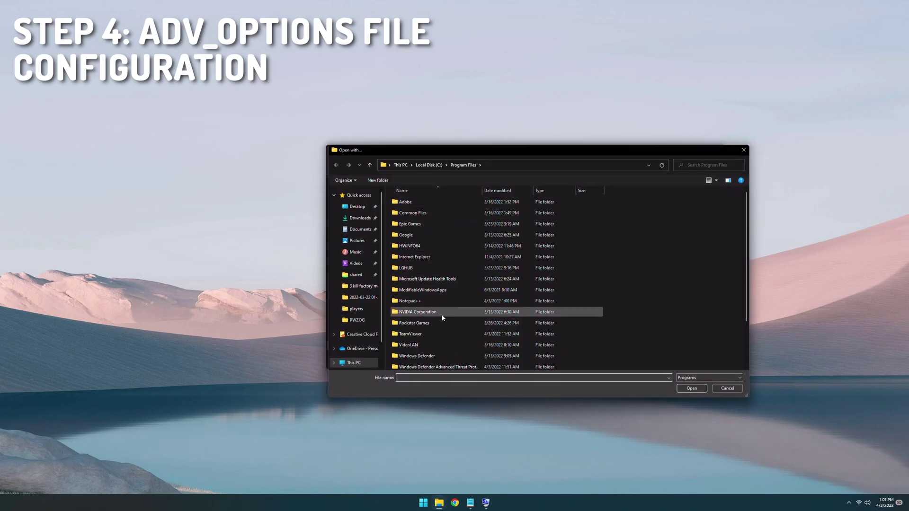
Step: Open adv_options.ini in Notepad++ and edit the RendererWorkerCount line to 8
double_click(442, 300)
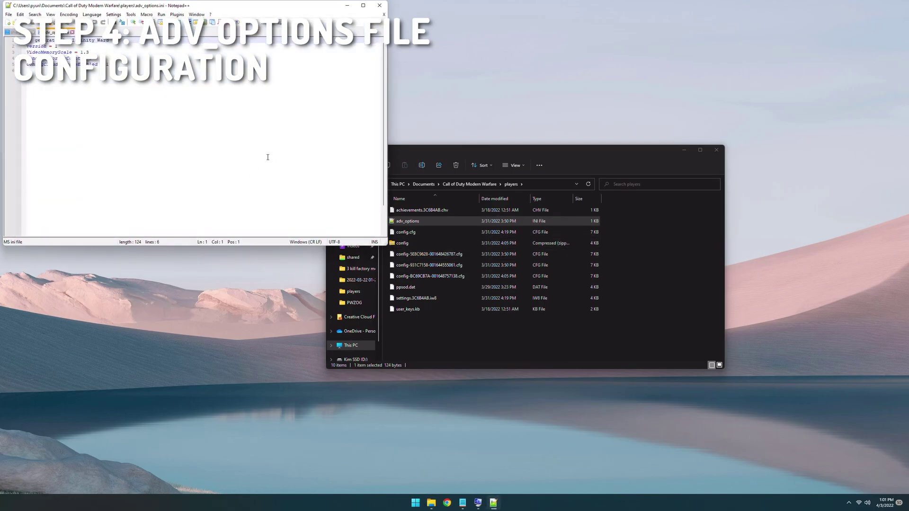
drag(204, 7, 280, 203)
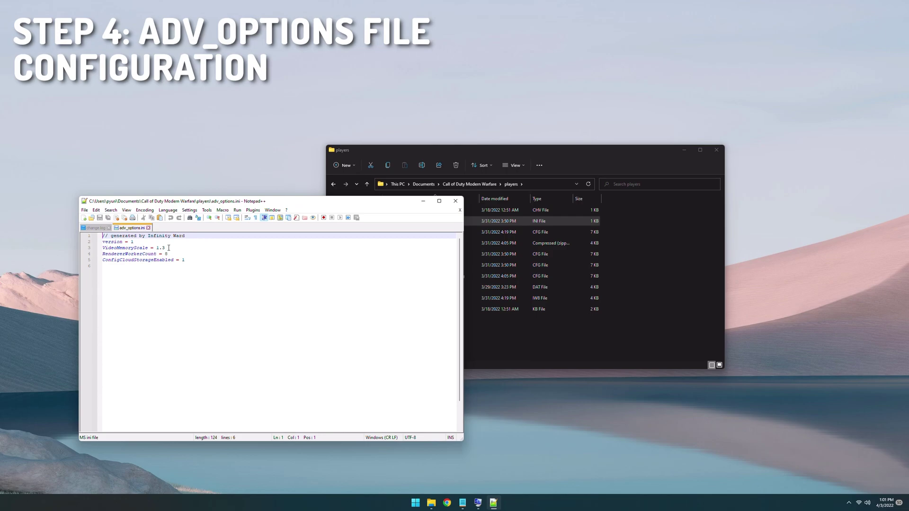
drag(168, 248, 102, 246)
click(182, 247)
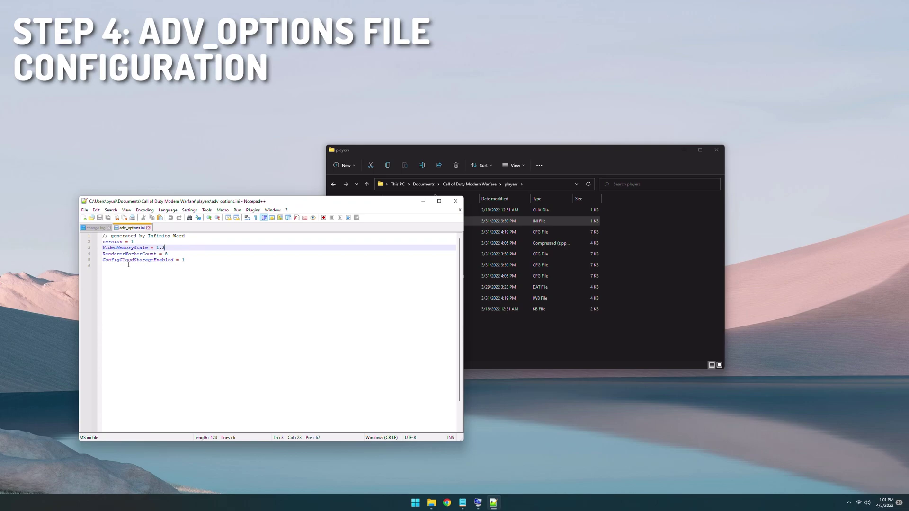
drag(103, 254, 156, 254)
click(194, 254)
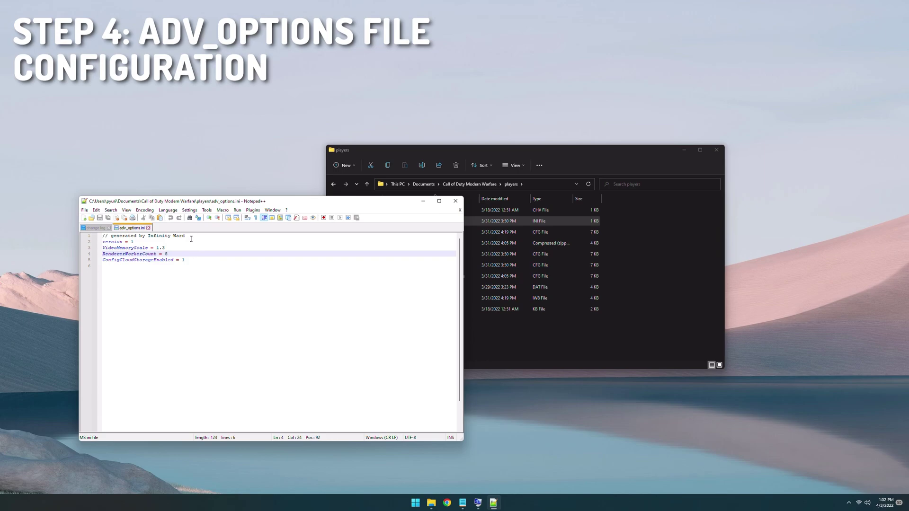
drag(175, 254, 102, 254)
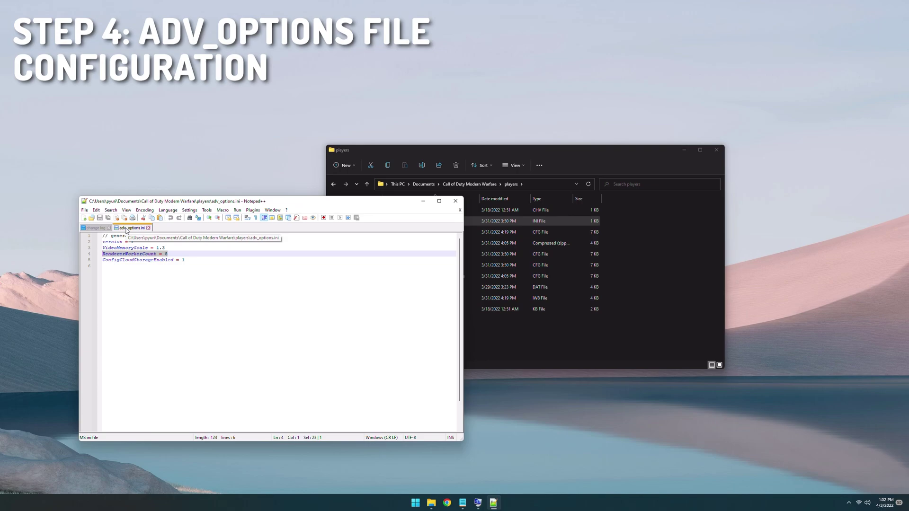
Step: Open Task Manager's CPU performance graph, enlarged to show cores and logical processors
right_click(417, 506)
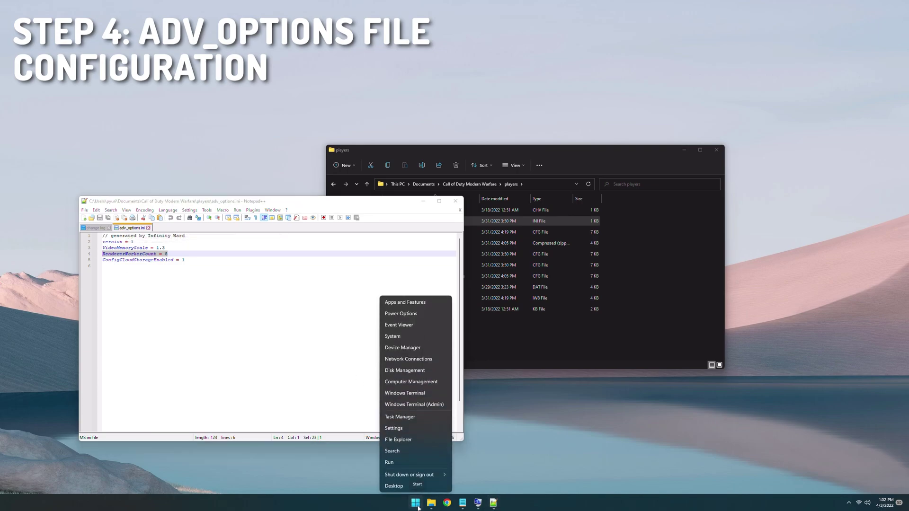
click(400, 417)
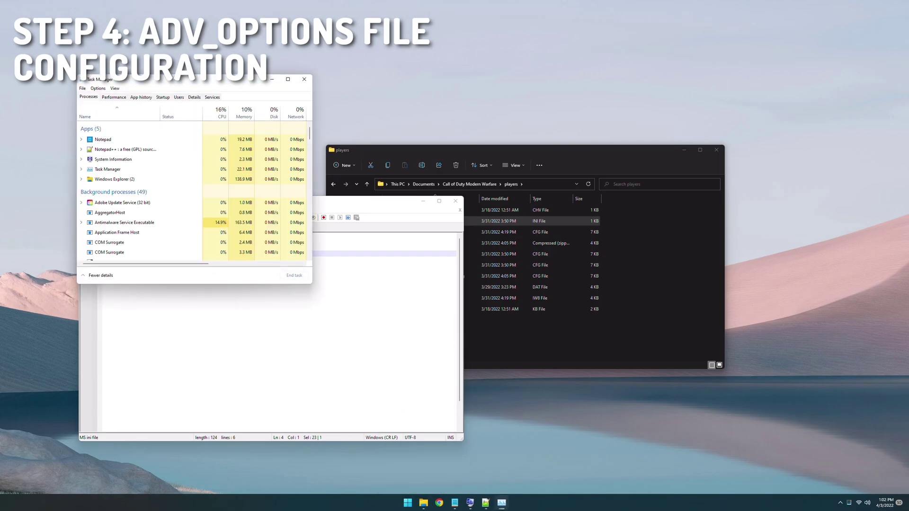
click(115, 97)
drag(180, 83, 657, 65)
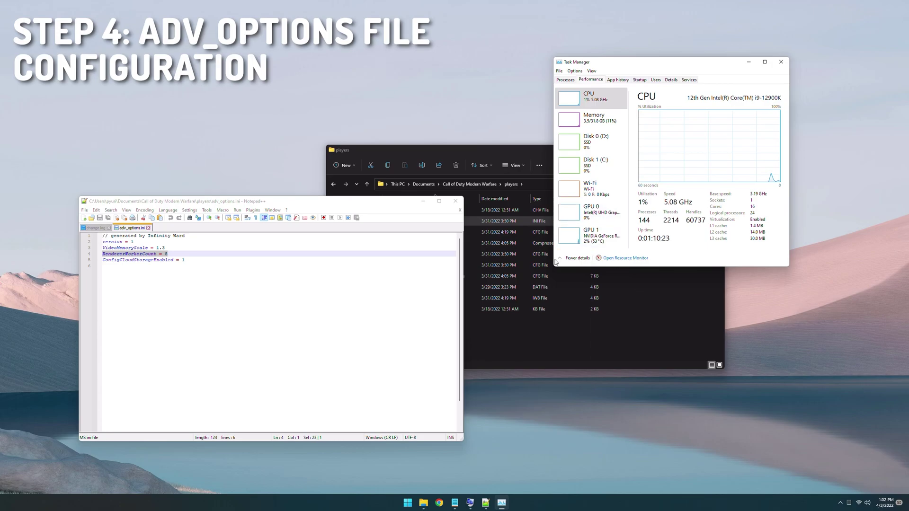
drag(552, 269, 448, 305)
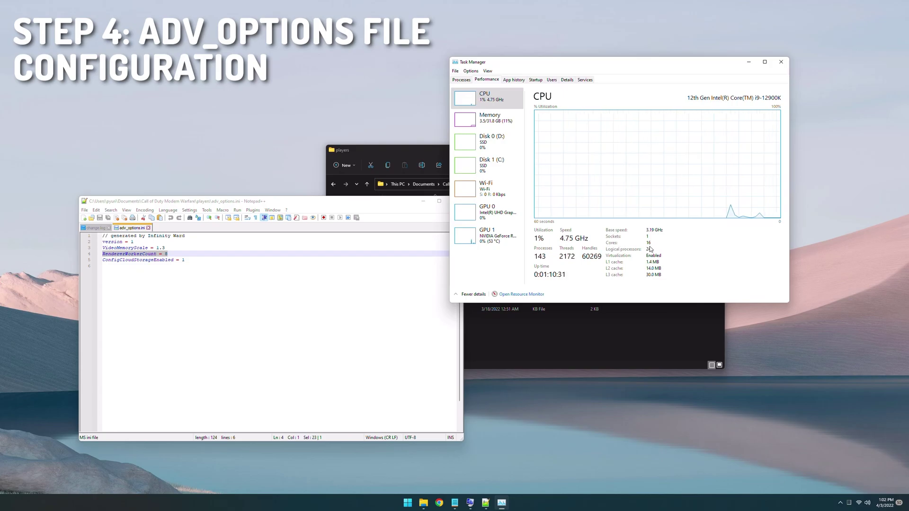
click(307, 253)
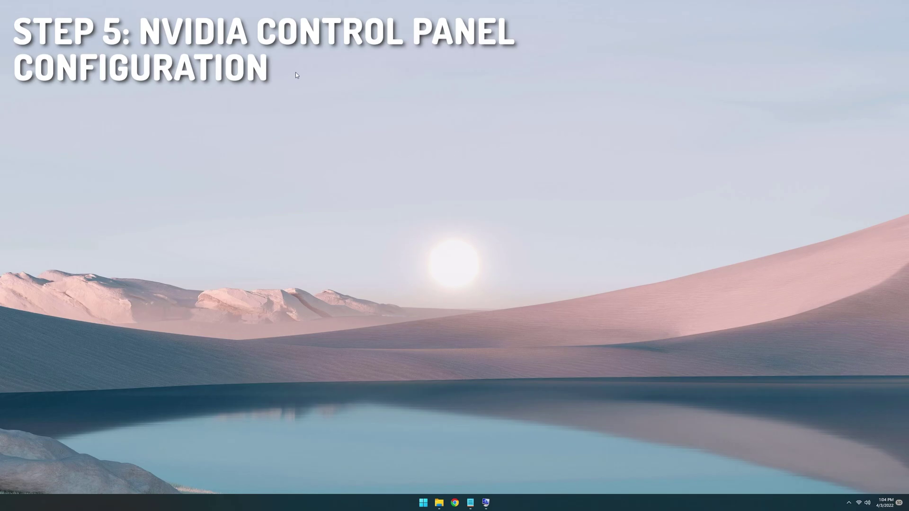
Step: Launch NVIDIA Control Panel from the NVIDIA tray icon's shortcut menu
key(super)
key(super)
click(849, 503)
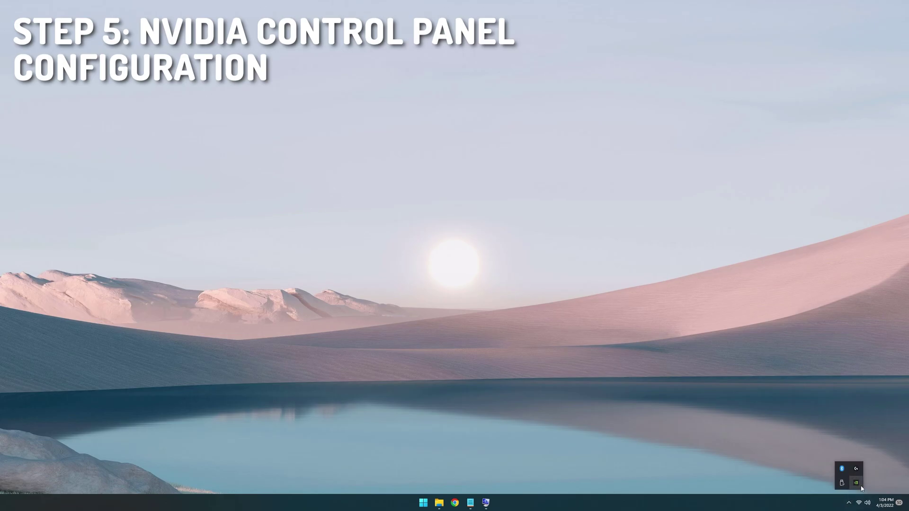
double_click(860, 486)
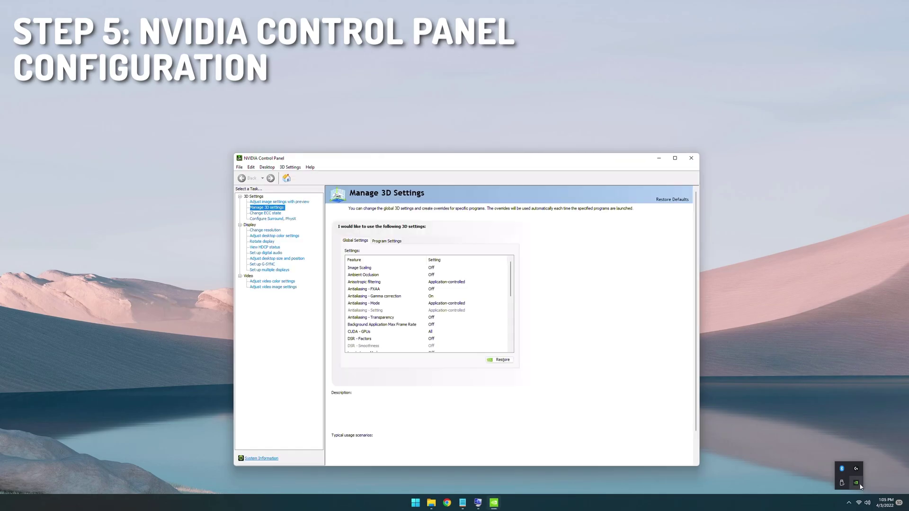
click(849, 504)
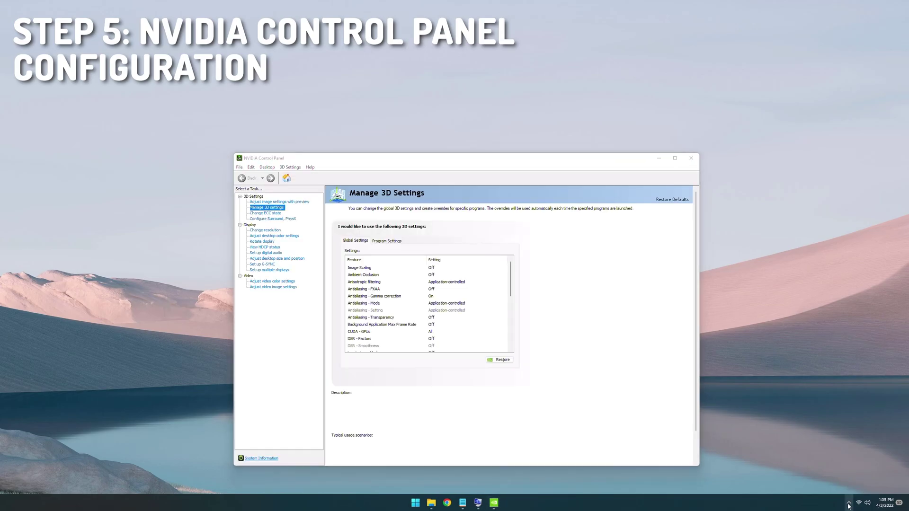
click(849, 505)
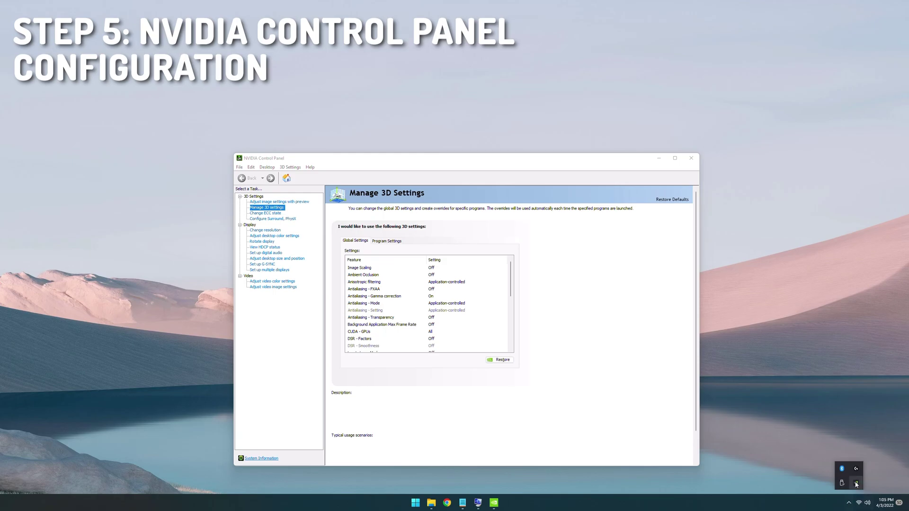
click(857, 483)
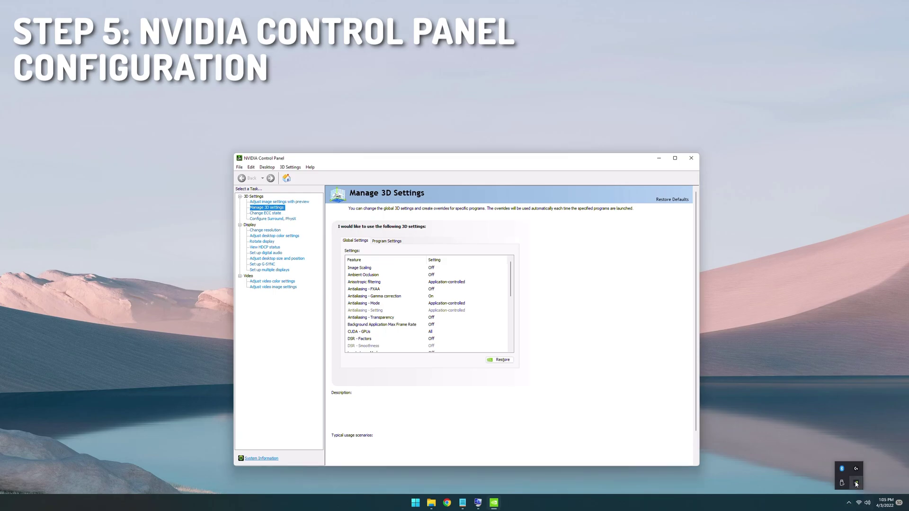
right_click(857, 484)
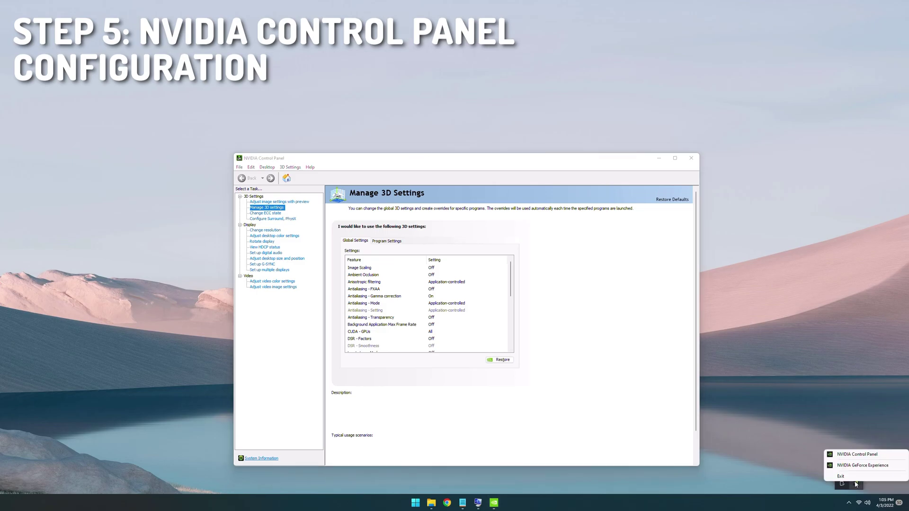
click(831, 454)
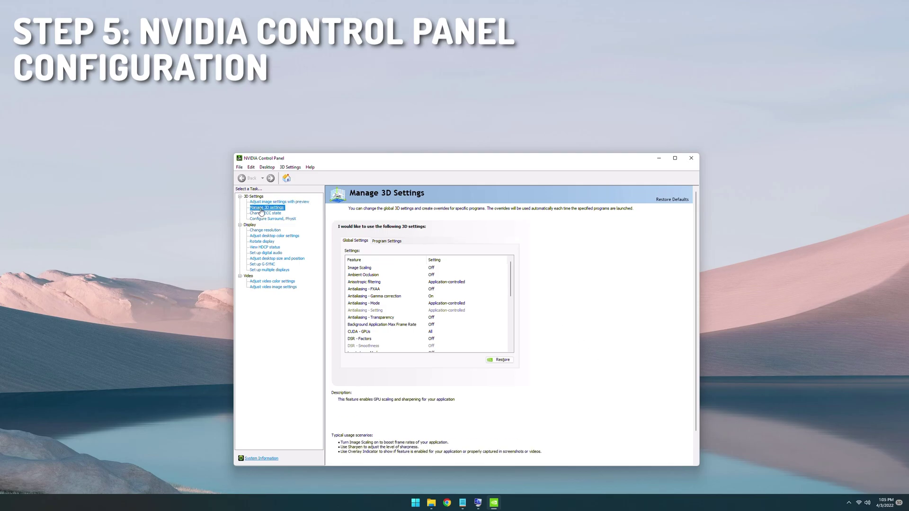
Step: Choose Call of Duty: Modern Warfare 2019 under Program Settings
click(386, 241)
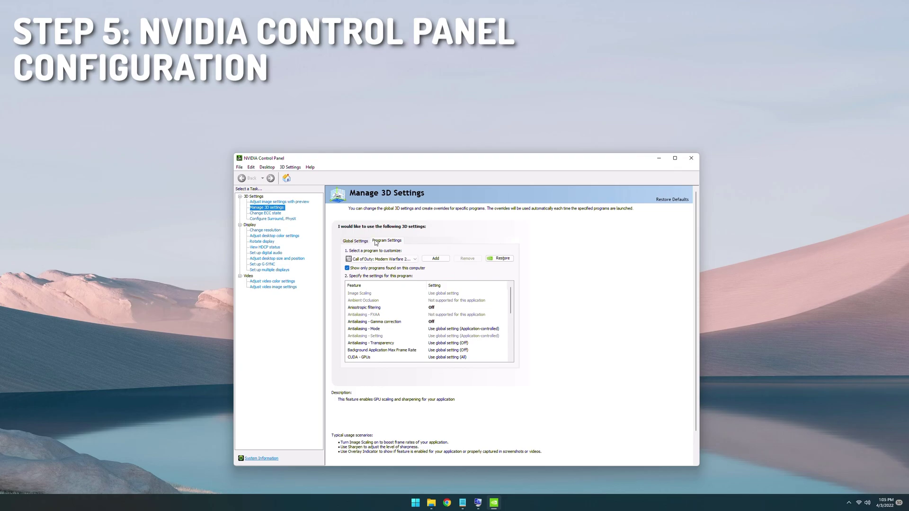
click(377, 260)
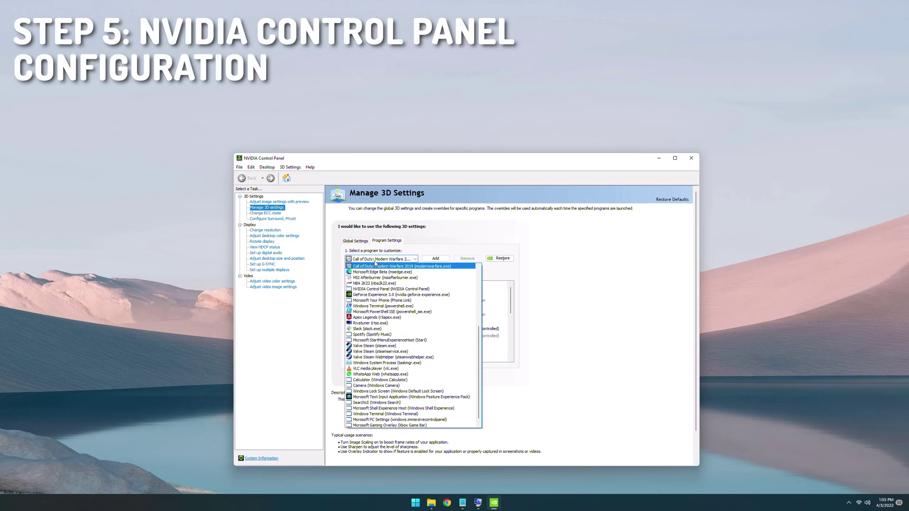
scroll(415, 367, up, 5)
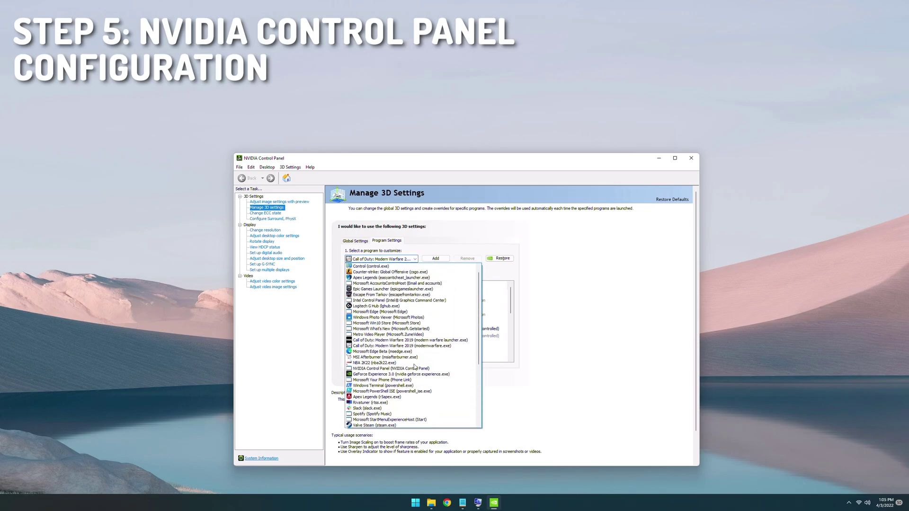
scroll(416, 367, up, 1)
click(394, 370)
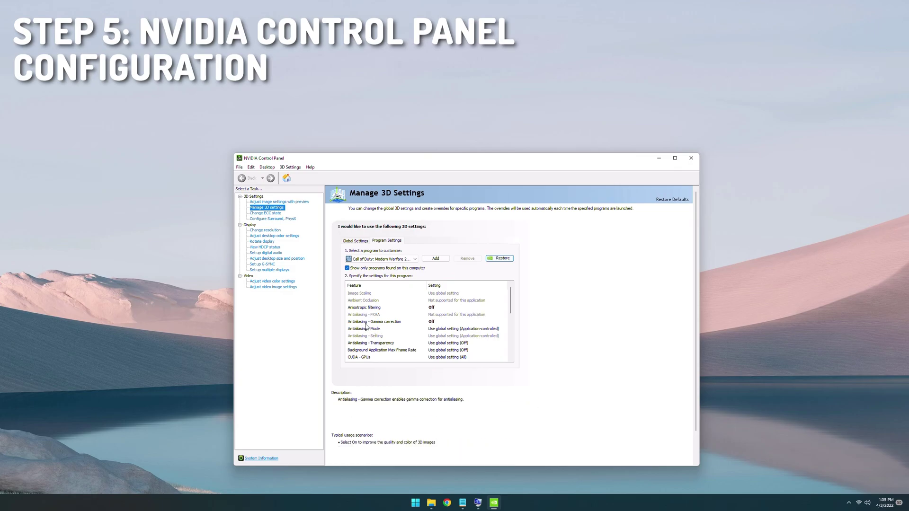
Step: Scroll through its settings list, checking Vertical sync but leaving it unchanged
scroll(511, 308, down, 2)
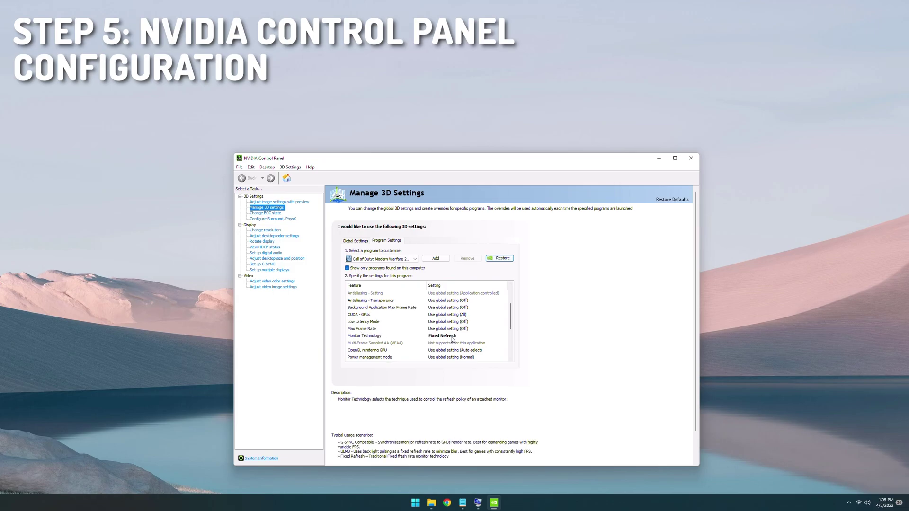
scroll(512, 322, down, 2)
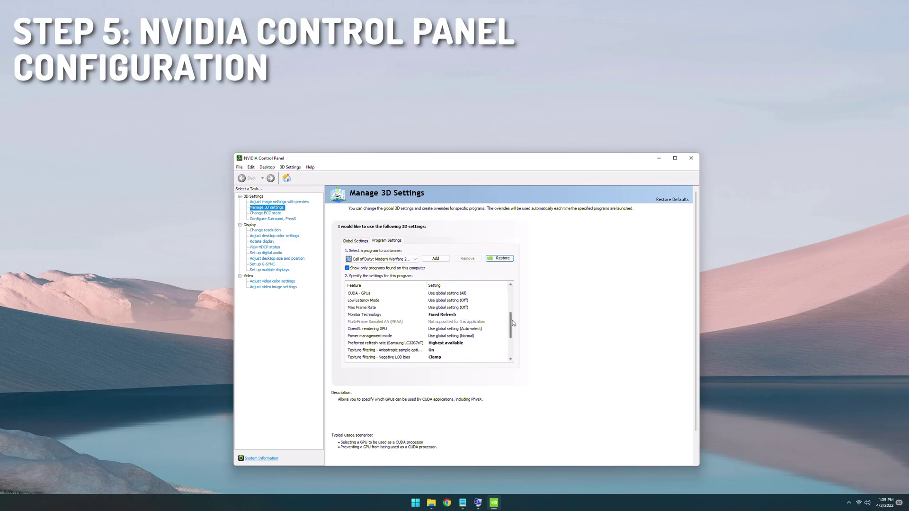
scroll(512, 325, down, 1)
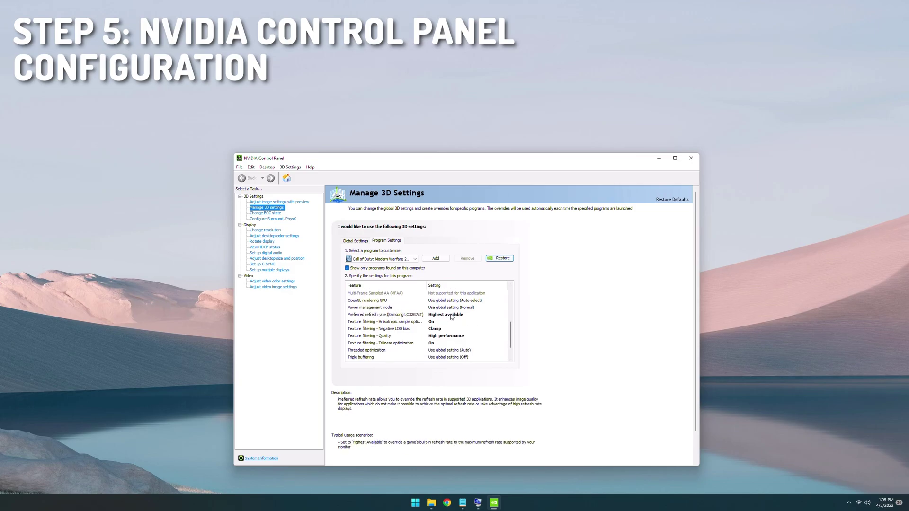
drag(426, 285, 447, 285)
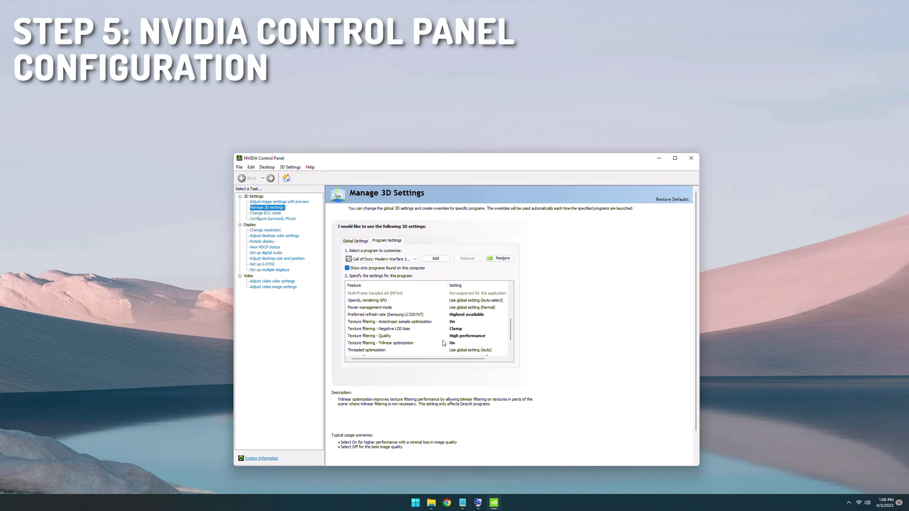
scroll(513, 327, down, 2)
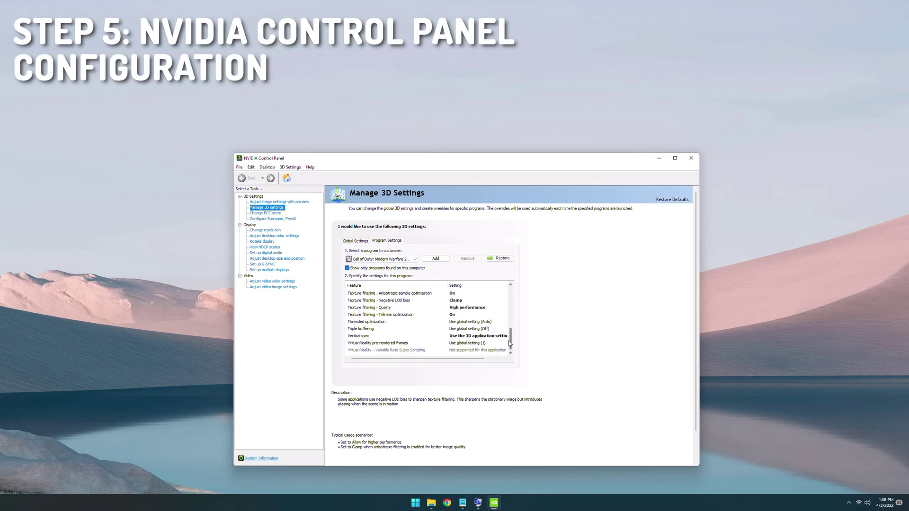
click(459, 337)
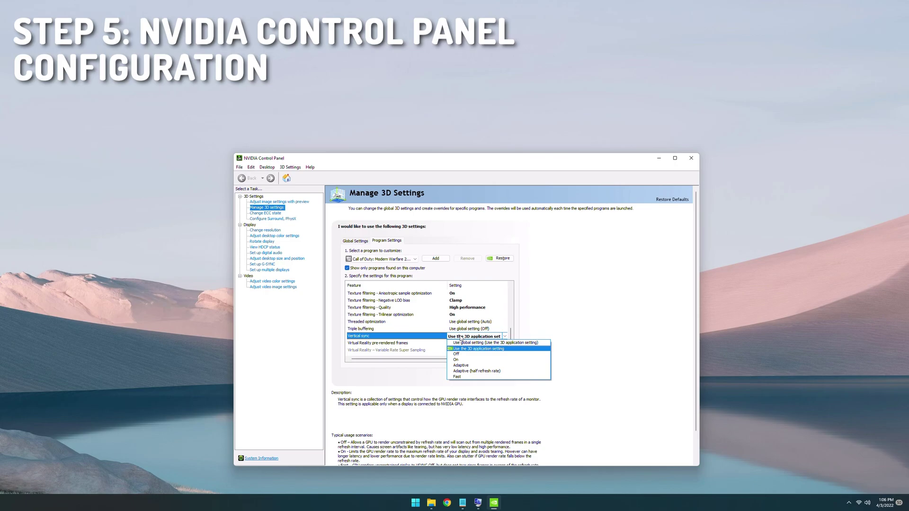
click(460, 337)
scroll(511, 330, up, 1)
scroll(512, 330, up, 5)
scroll(514, 330, down, 5)
drag(511, 328, 514, 288)
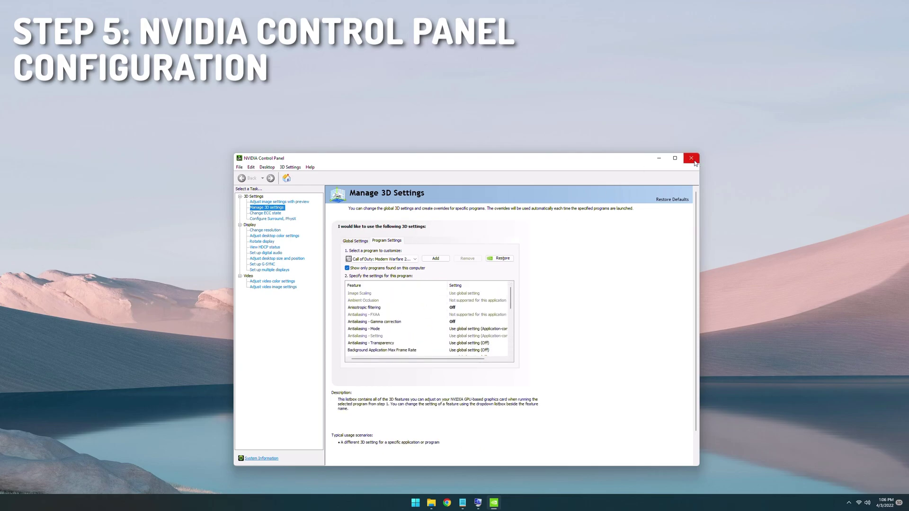
Step: Drag across the NVIDIA Control Panel window before it is closed
drag(513, 297, 535, 344)
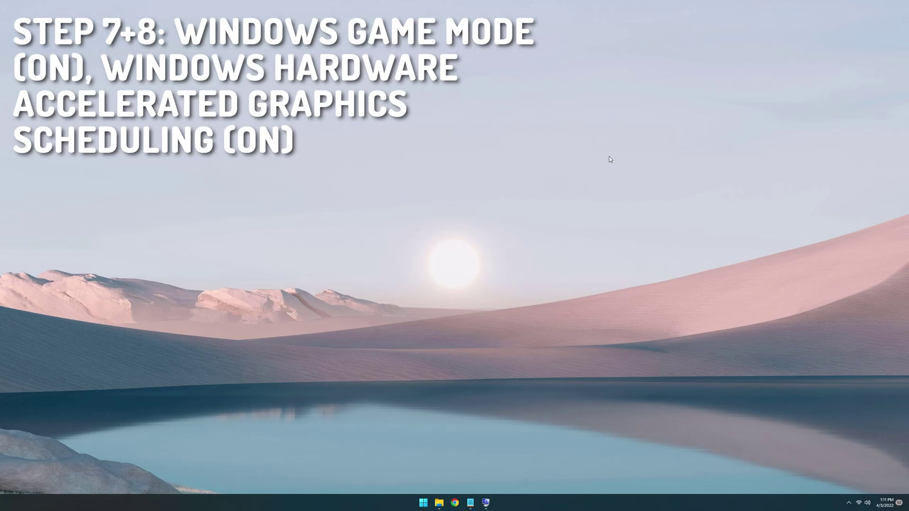
Step: Search 'game mode', open the Game Mode settings, then close Settings
key(super)
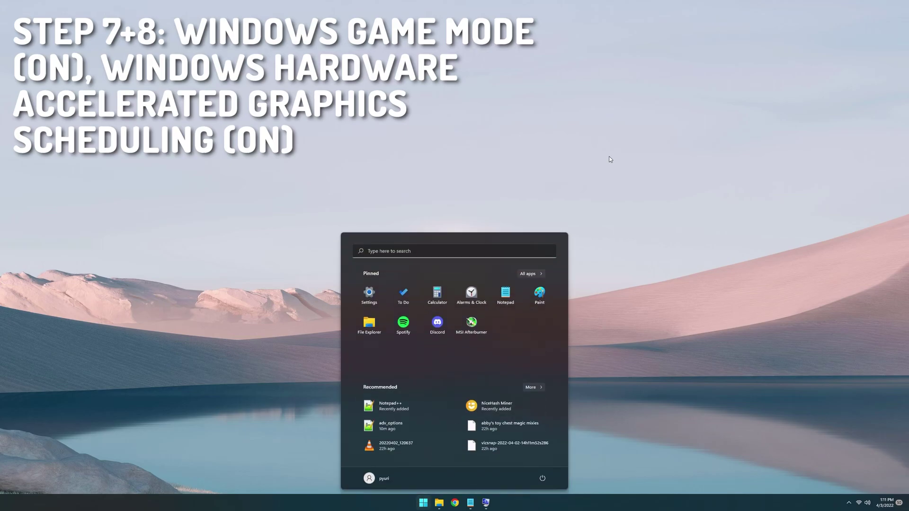
text(game mode)
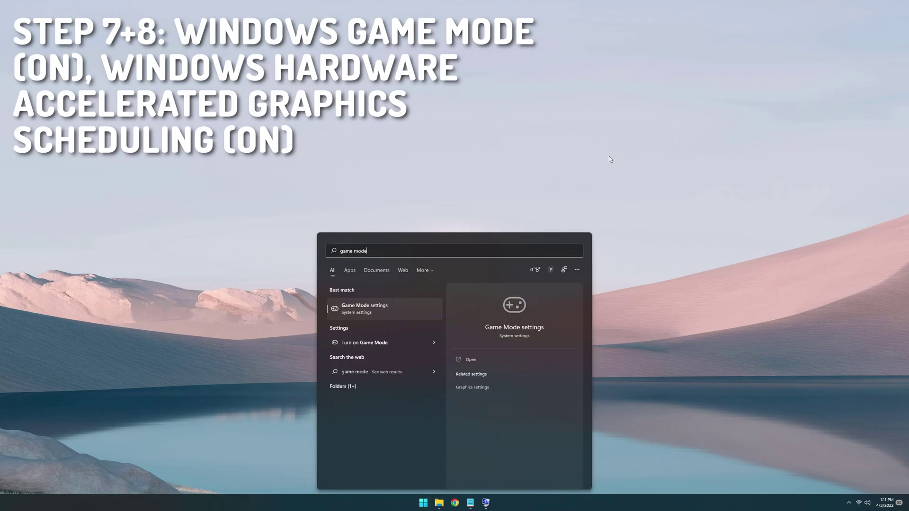
click(378, 313)
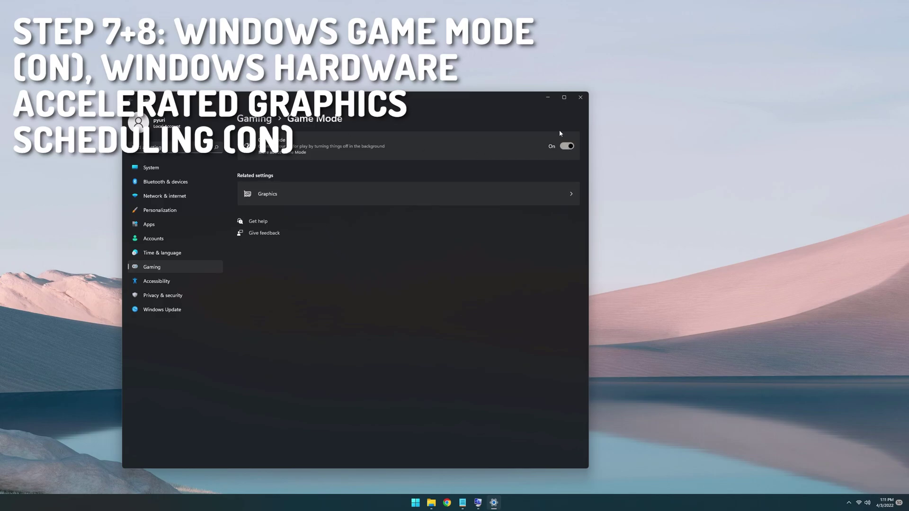
click(581, 97)
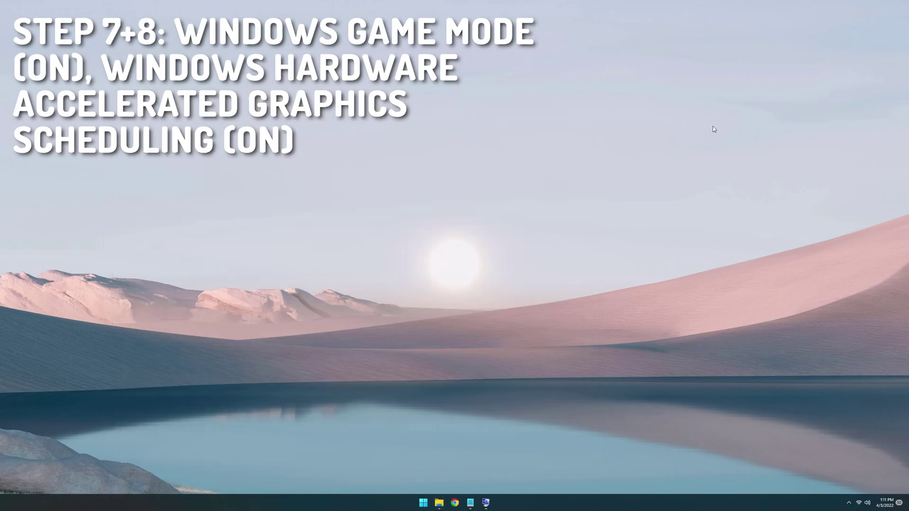
Step: Confirm hardware-accelerated GPU scheduling is On in default Graphics settings, then close Settings
key(super)
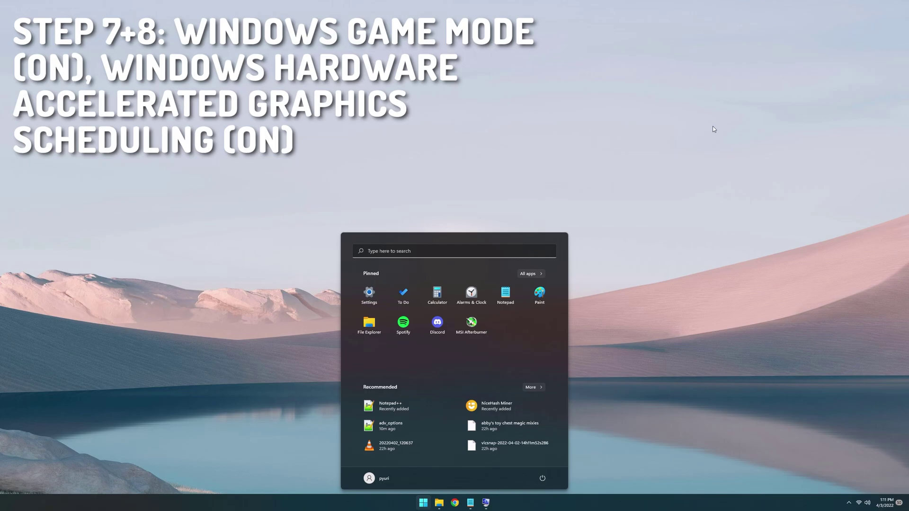
text(hardware)
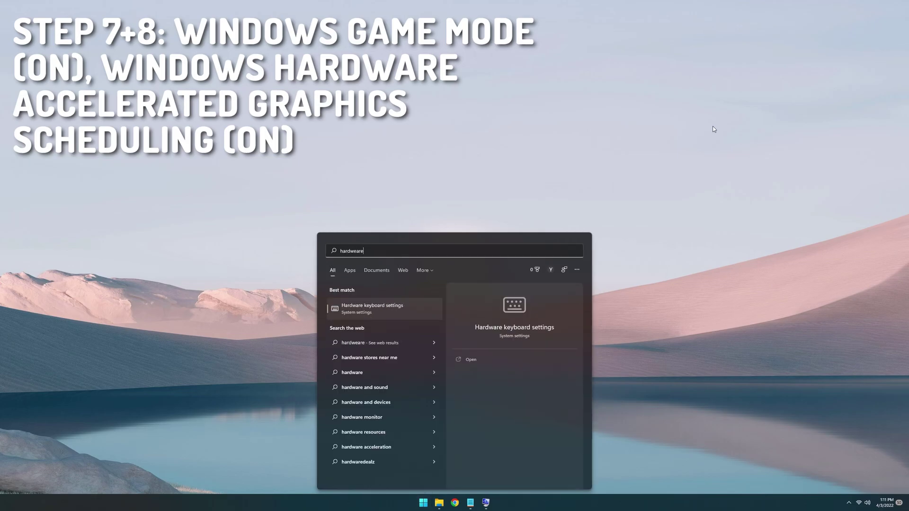
text(gr)
text(aphic)
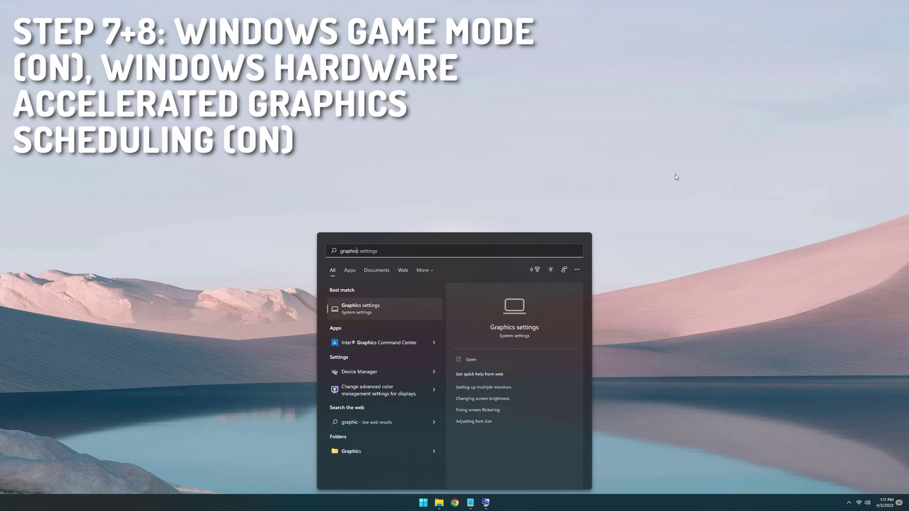
click(422, 308)
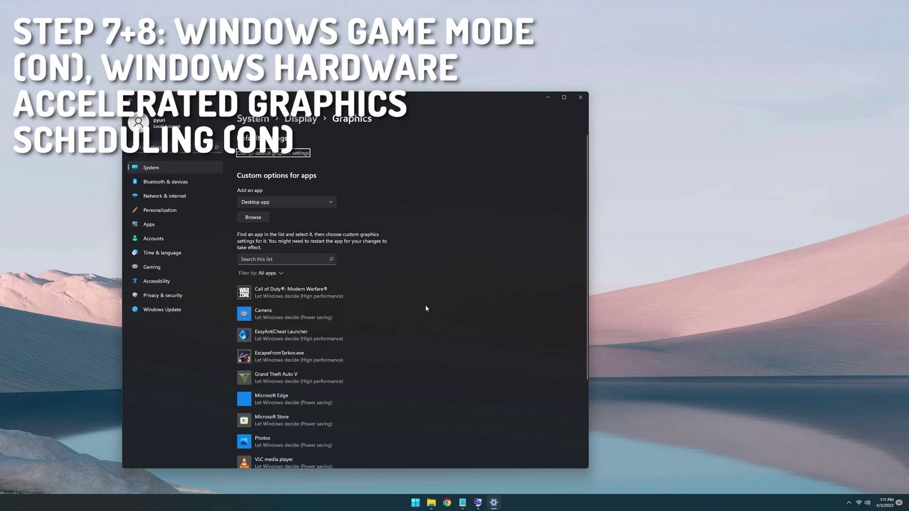
click(283, 154)
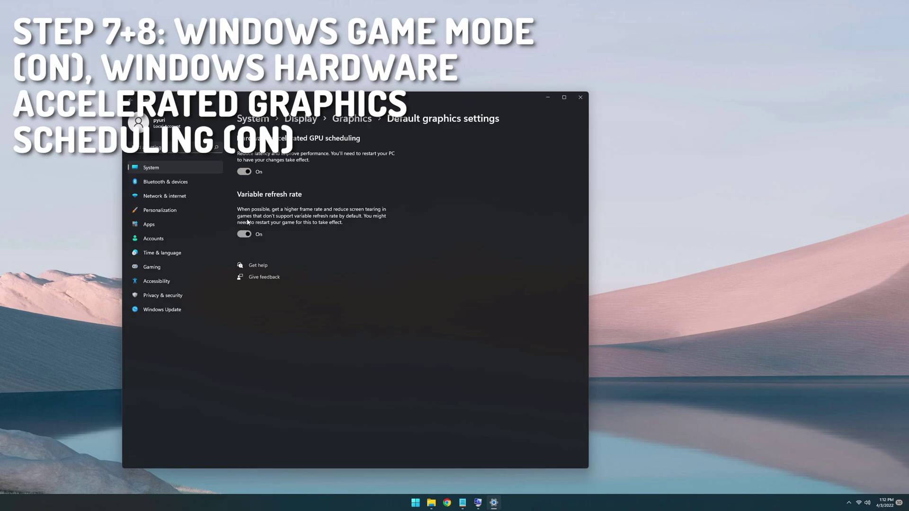
click(582, 98)
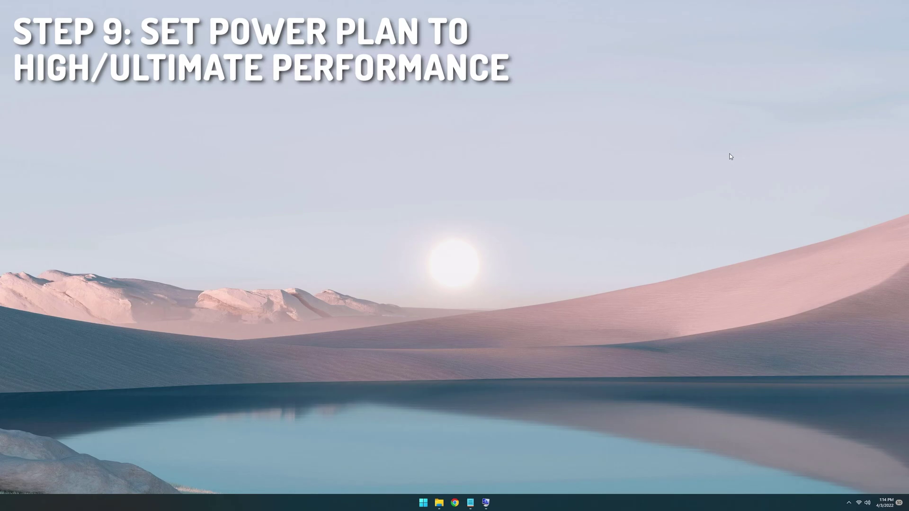
Step: Search 'power option' and select the High performance plan in Power Options
key(super)
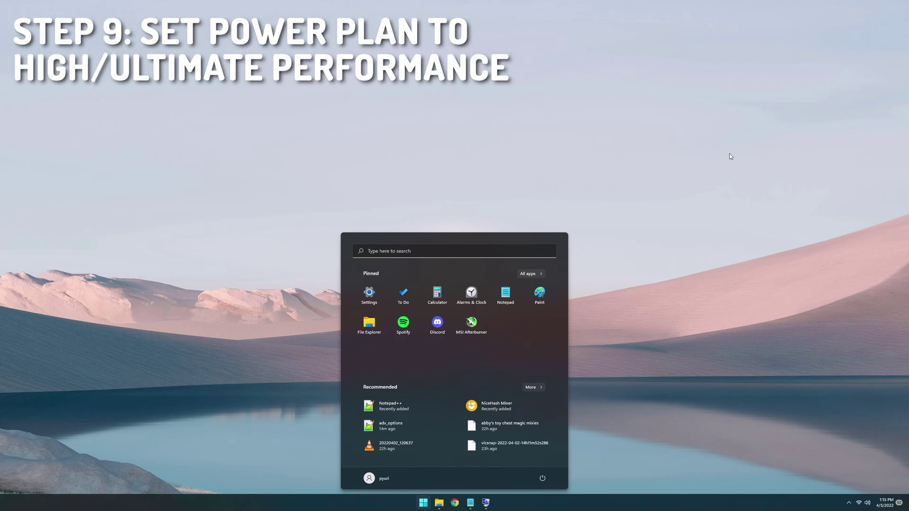
text(power options)
key(BackSpace)
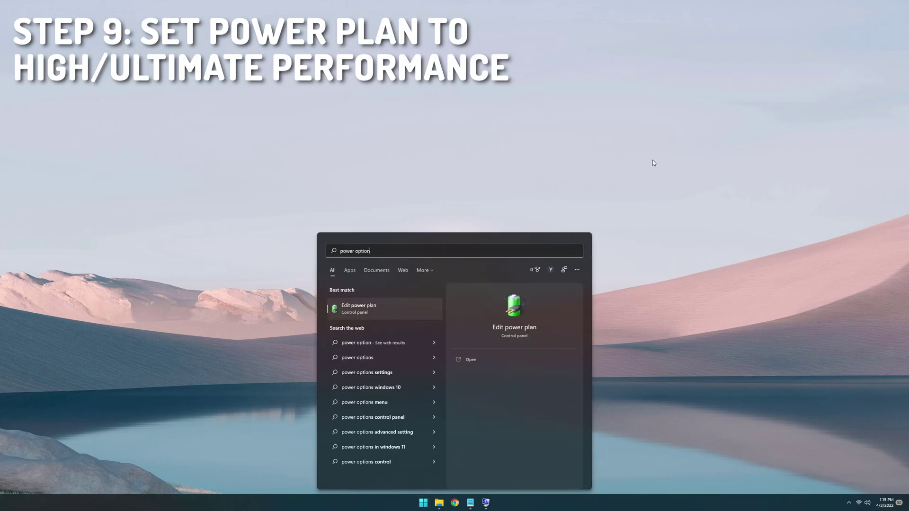
click(366, 306)
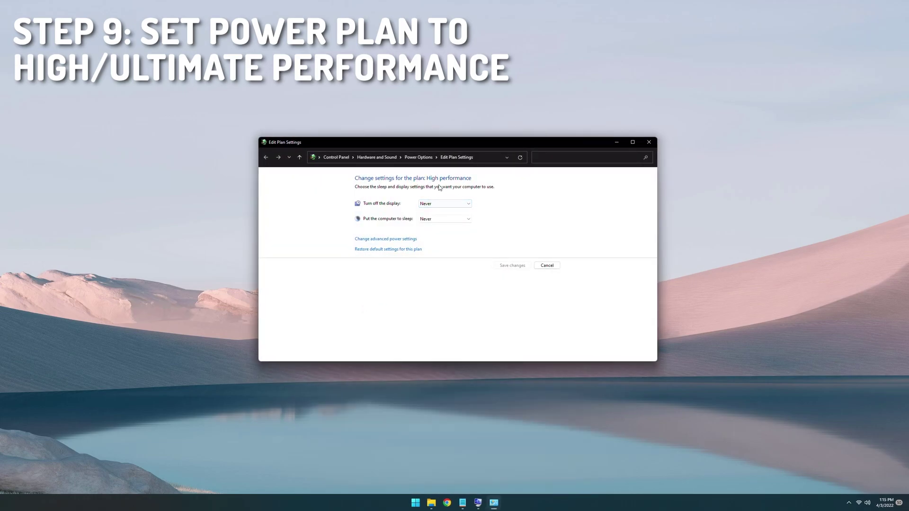
click(423, 160)
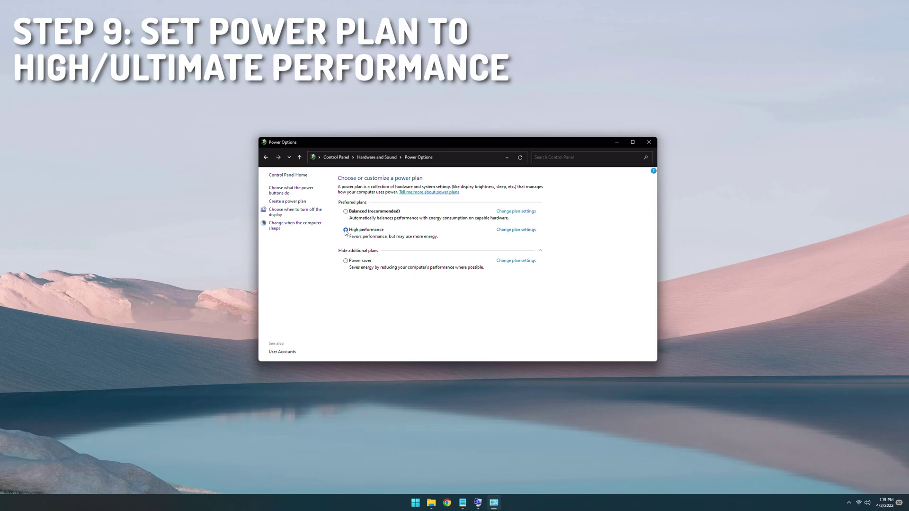
click(346, 230)
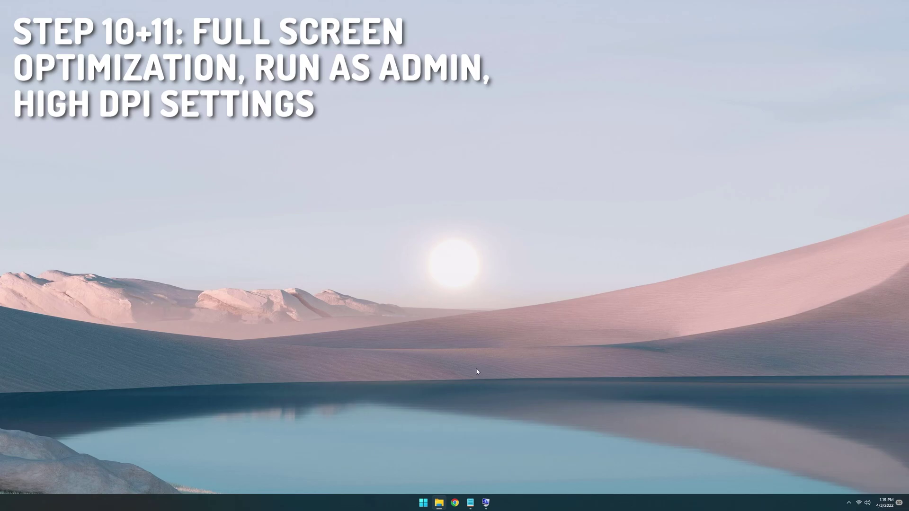
Step: Browse to C:\Program Files (x86)\Call of Duty Modern Warfare and select ModernWarfare
right_click(440, 503)
right_click(440, 503)
click(440, 503)
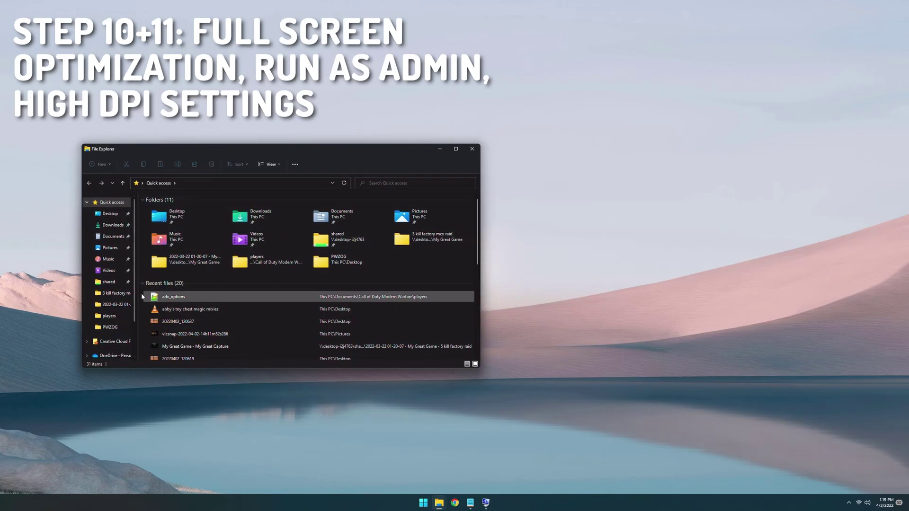
scroll(108, 322, down, 2)
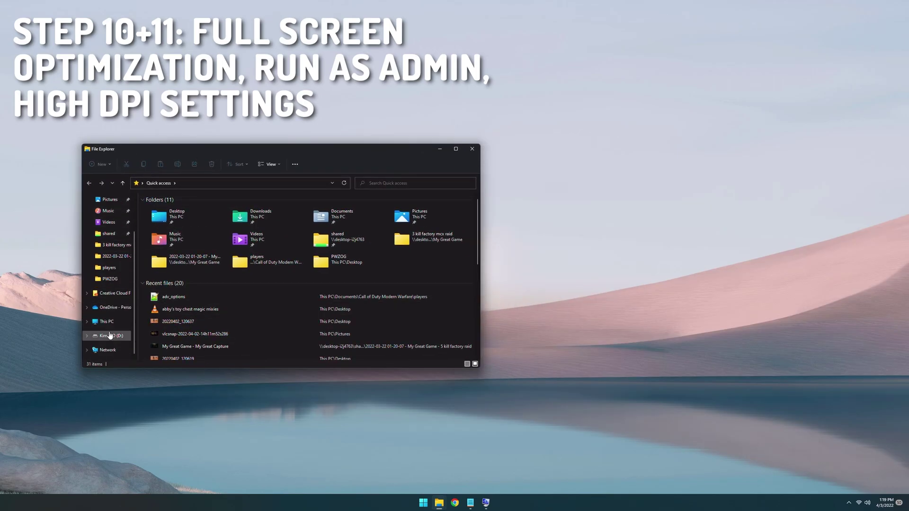
click(109, 327)
double_click(188, 263)
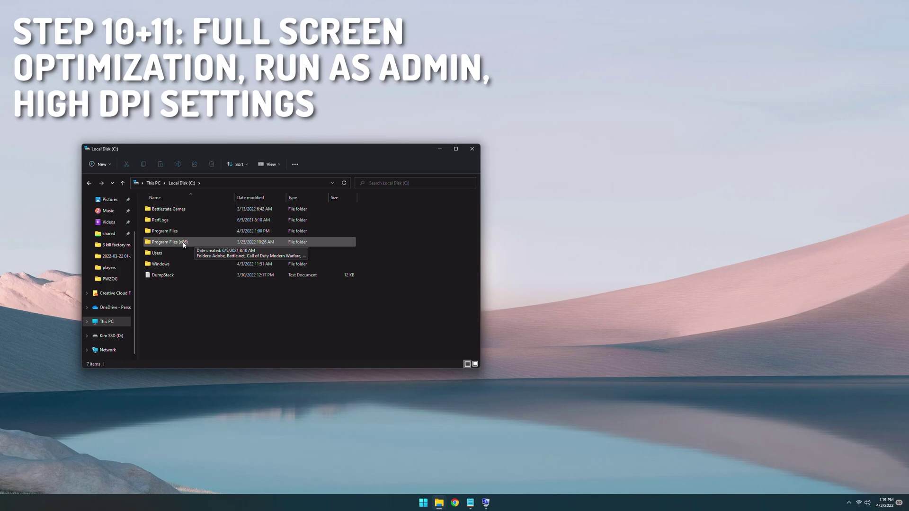
double_click(191, 245)
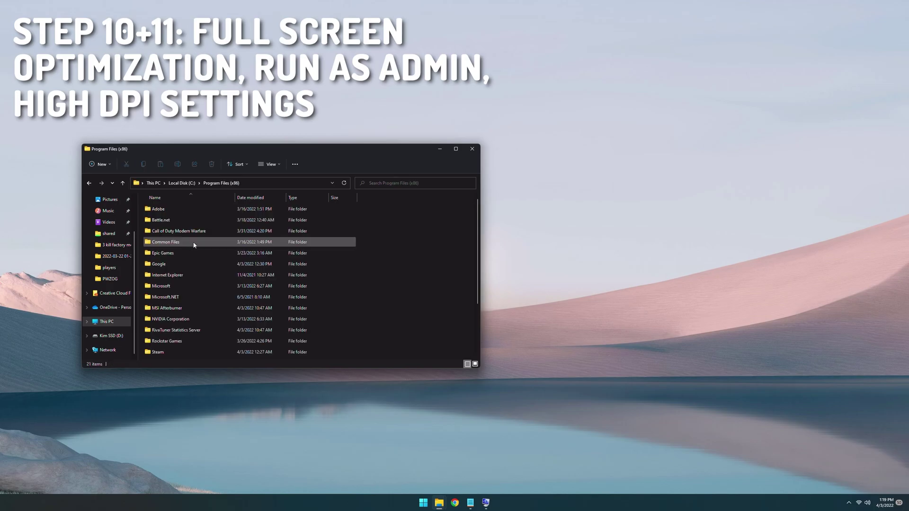
double_click(194, 231)
scroll(197, 229, down, 10)
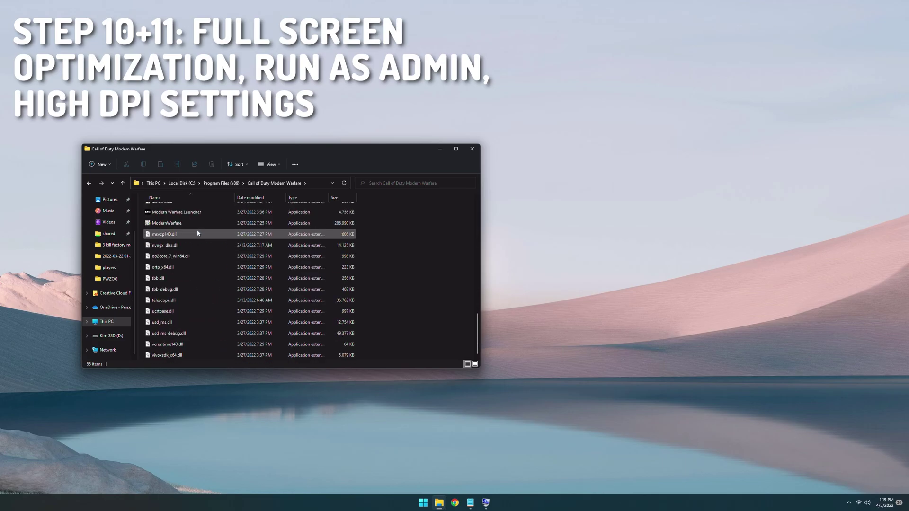
scroll(198, 234, up, 2)
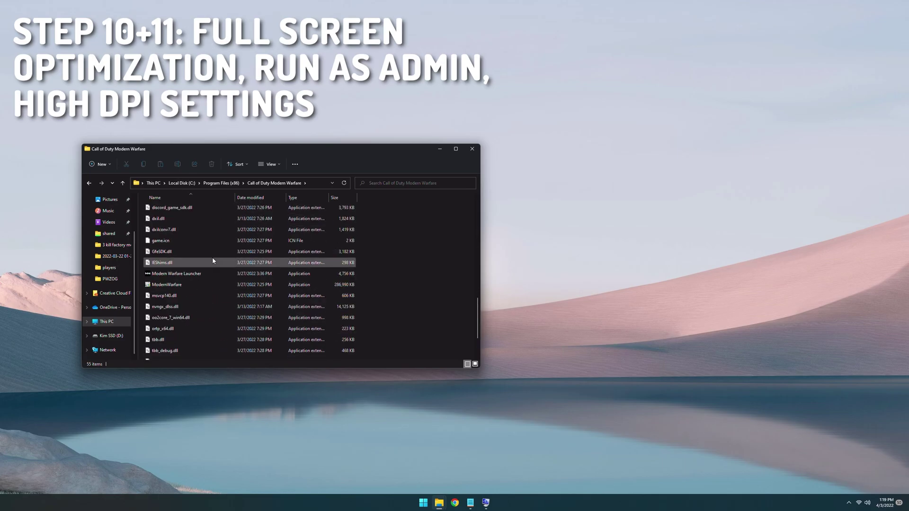
click(174, 286)
Step: Set ModernWarfare for all users: run as admin, no fullscreen optimizations, Application DPI scaling
right_click(174, 287)
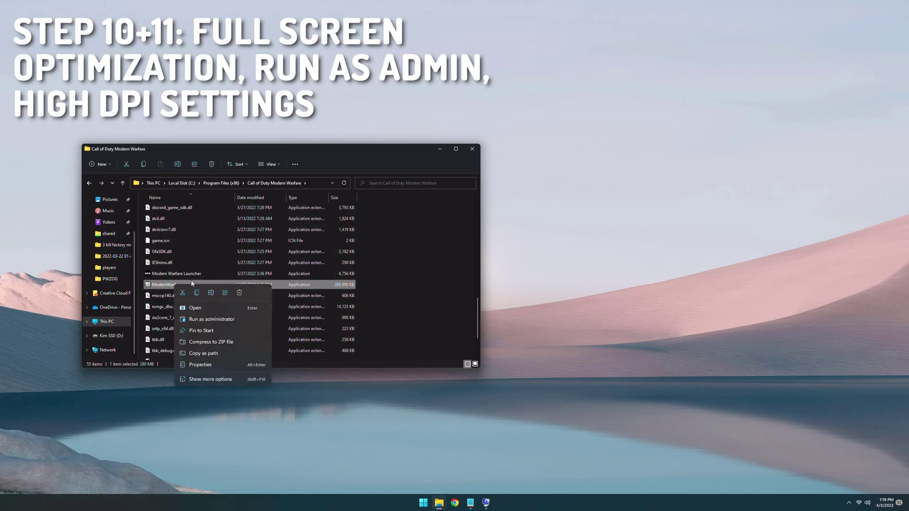
click(200, 365)
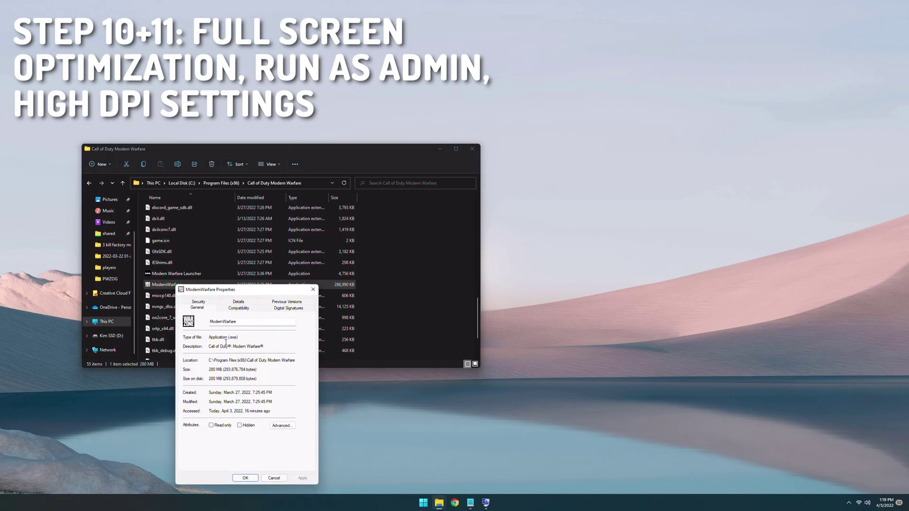
click(238, 308)
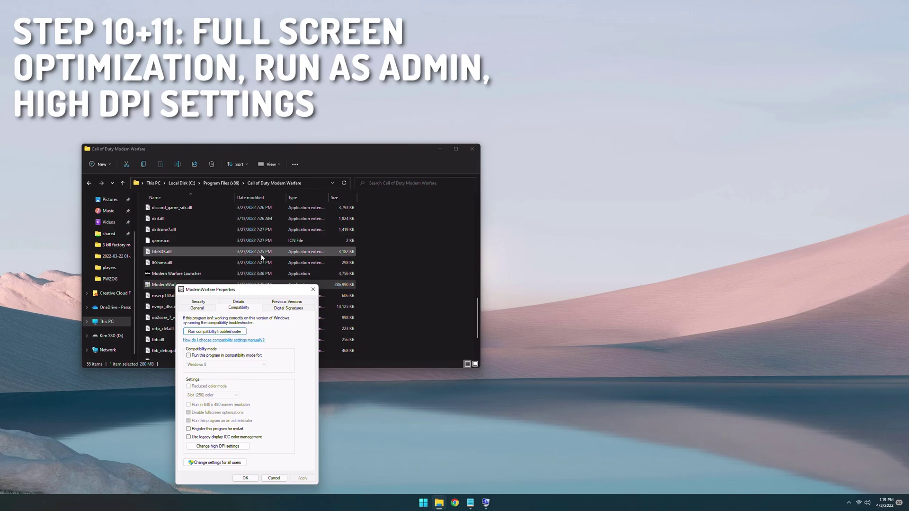
click(232, 463)
drag(284, 325, 493, 237)
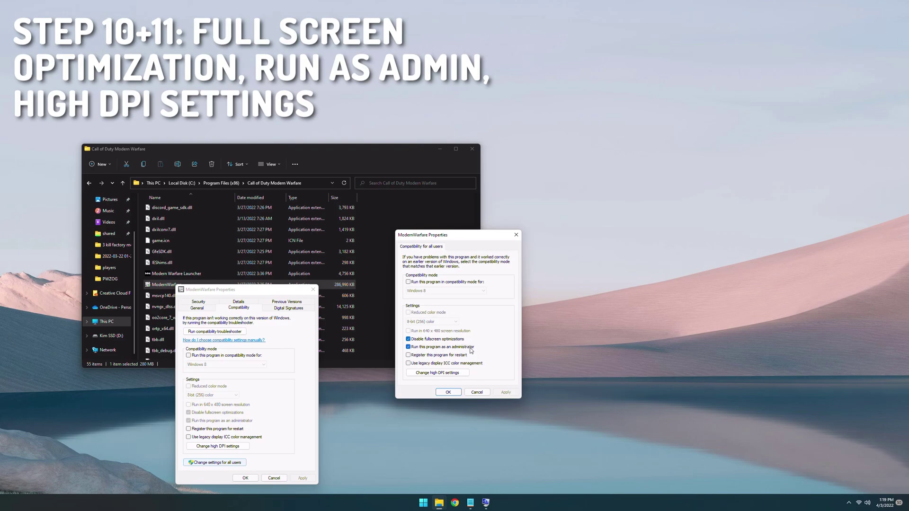
click(453, 373)
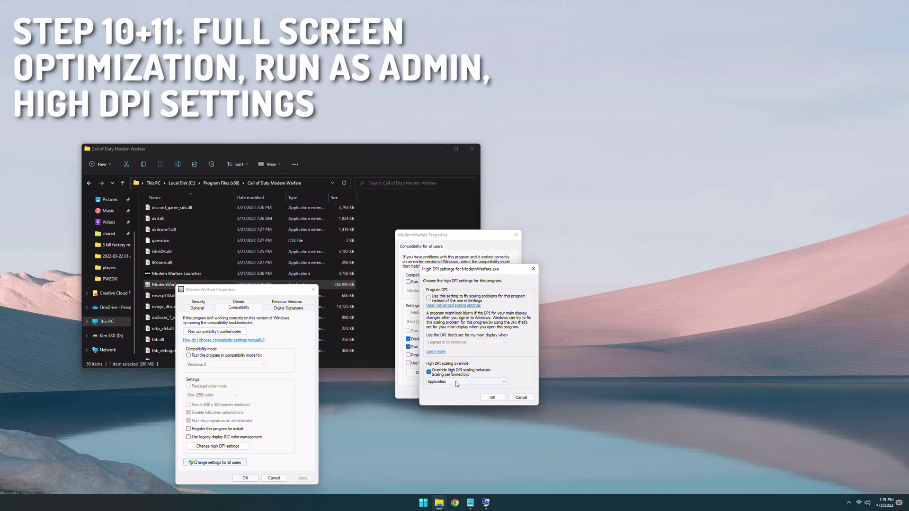
click(492, 398)
click(478, 393)
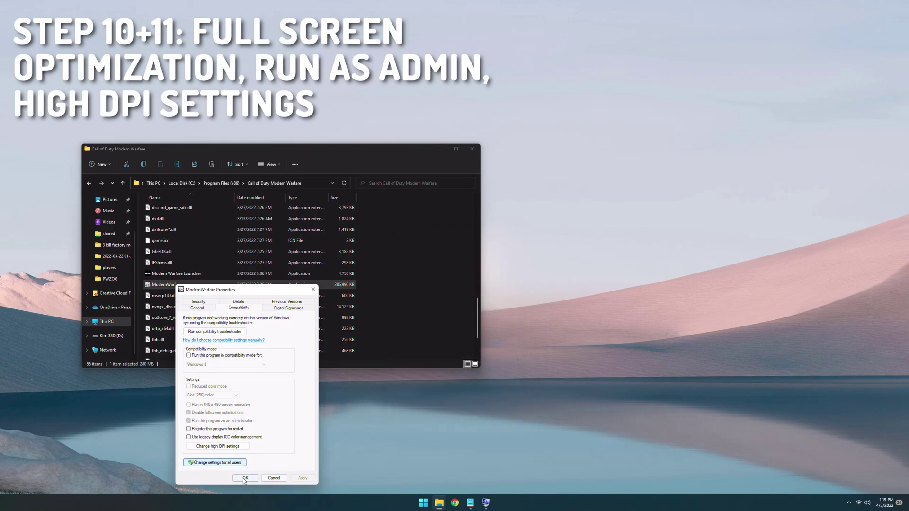
click(245, 479)
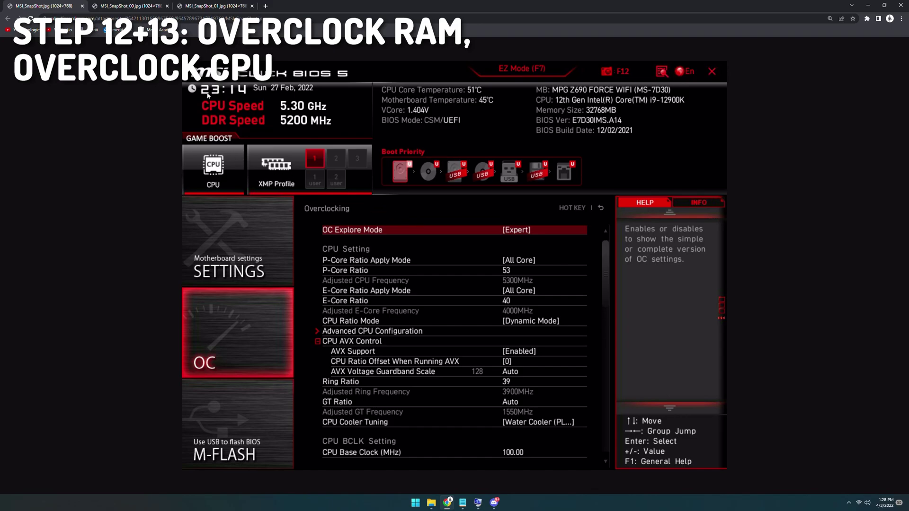
Step: Switch between the MSI BIOS snapshot tabs, including the voltage settings screen
key(ctrl+Tab)
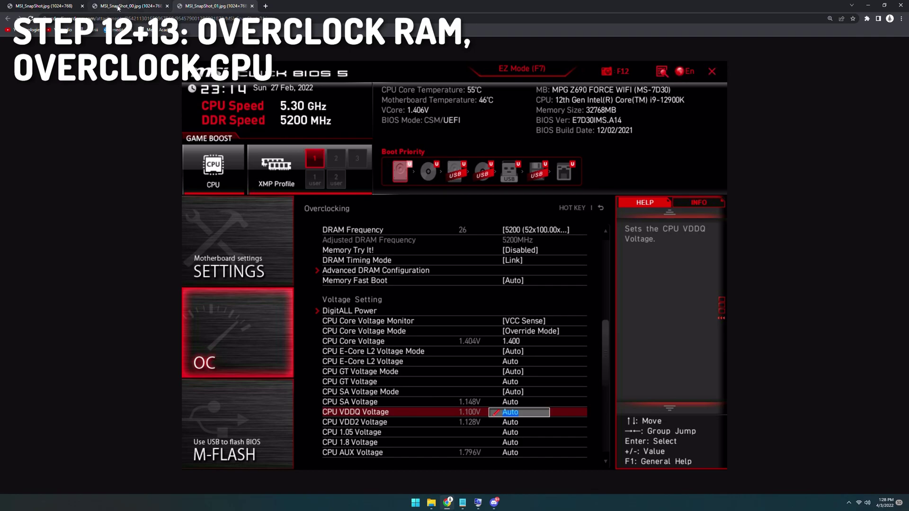
click(116, 6)
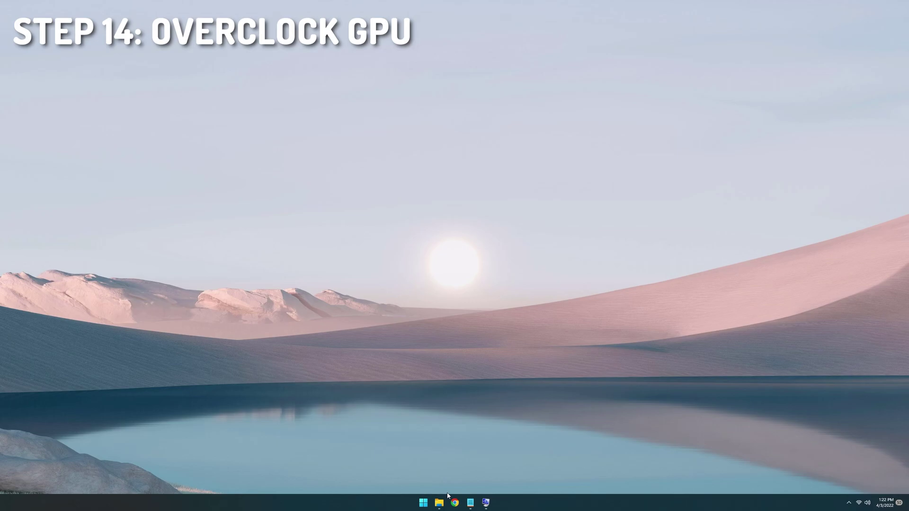
Step: Search 'msi afterburner' from the Start menu and launch it
key(super)
text(msi afterburner)
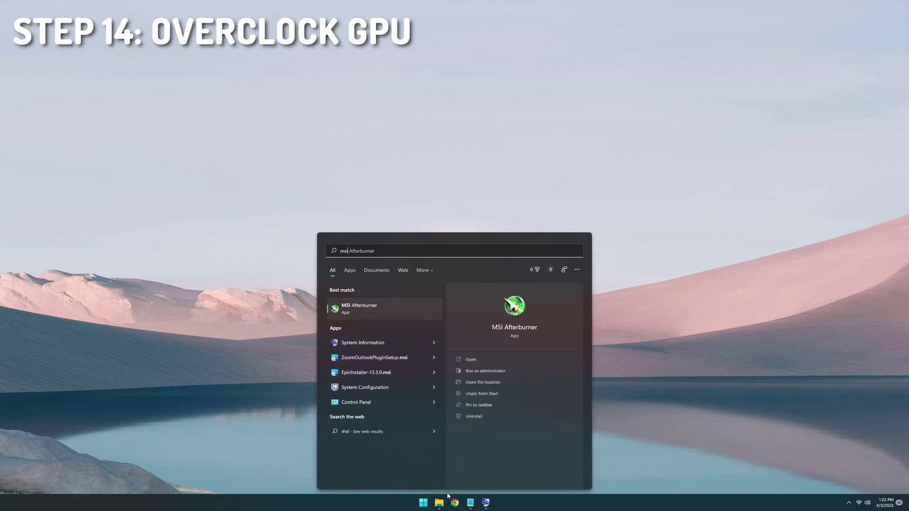
key(Return)
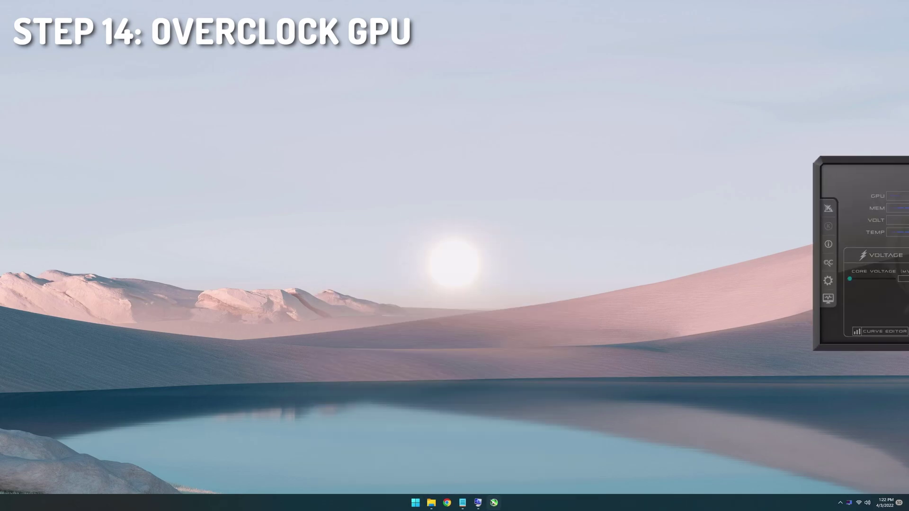
Step: Load Afterburner profile 4 (core +50), raise memory clock from +500 to +1000 MHz, and apply
drag(908, 188, 440, 188)
click(503, 295)
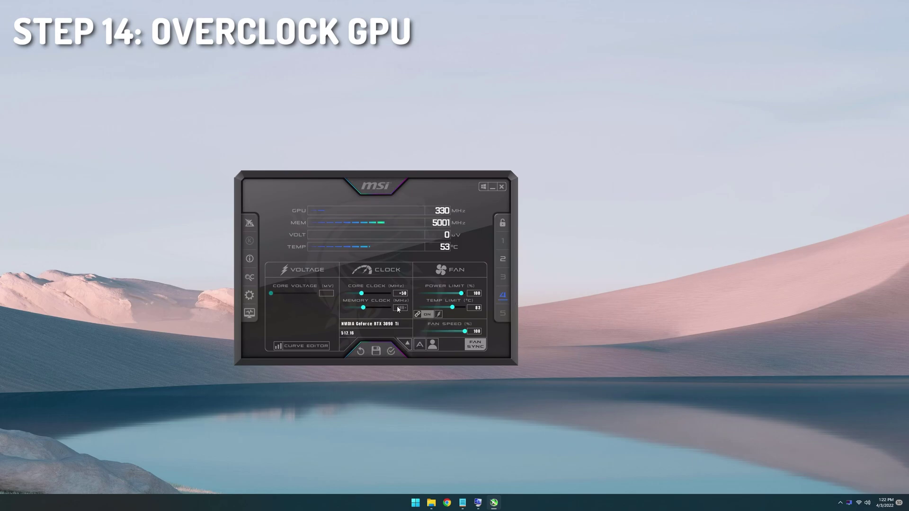
text(1000)
key(Return)
click(397, 352)
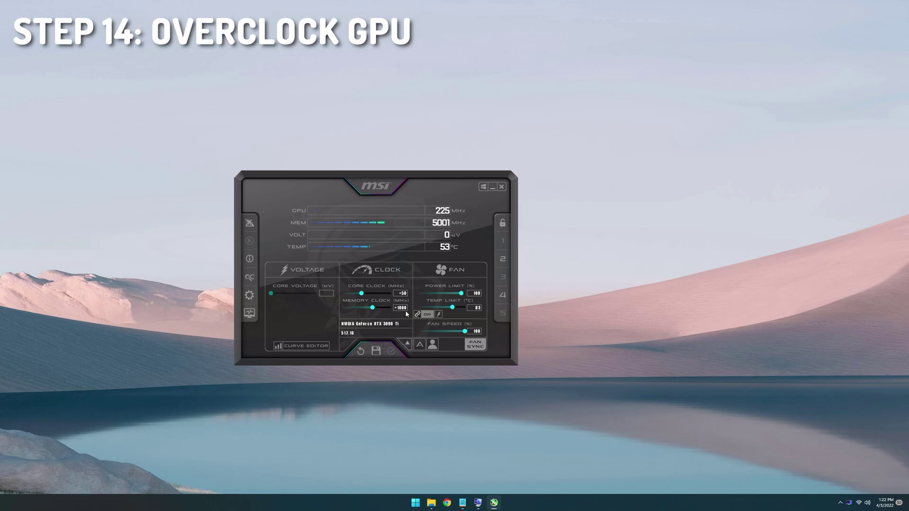